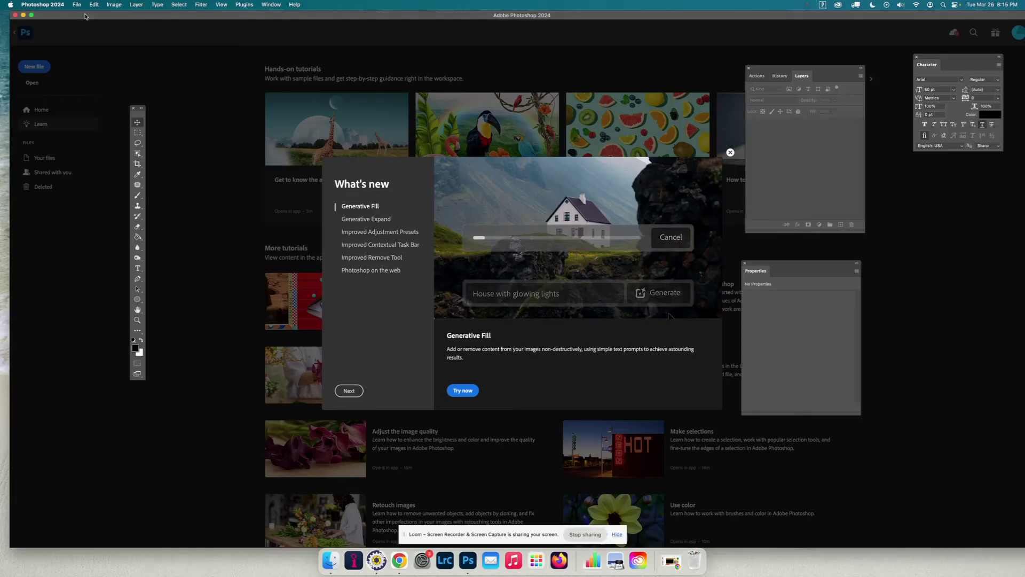
- Create a new blank white document, 10 × 10 inches at 300 ppi
{"action": "left_click_drag", "start_coordinate": [137, 116], "coordinate": [127, 129]}
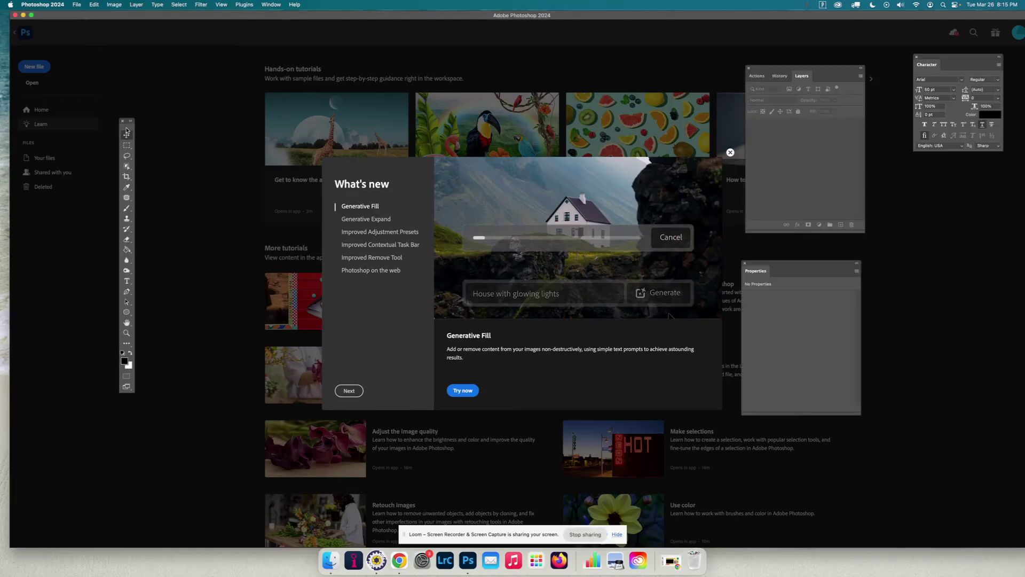
{"action": "left_click", "coordinate": [77, 5]}
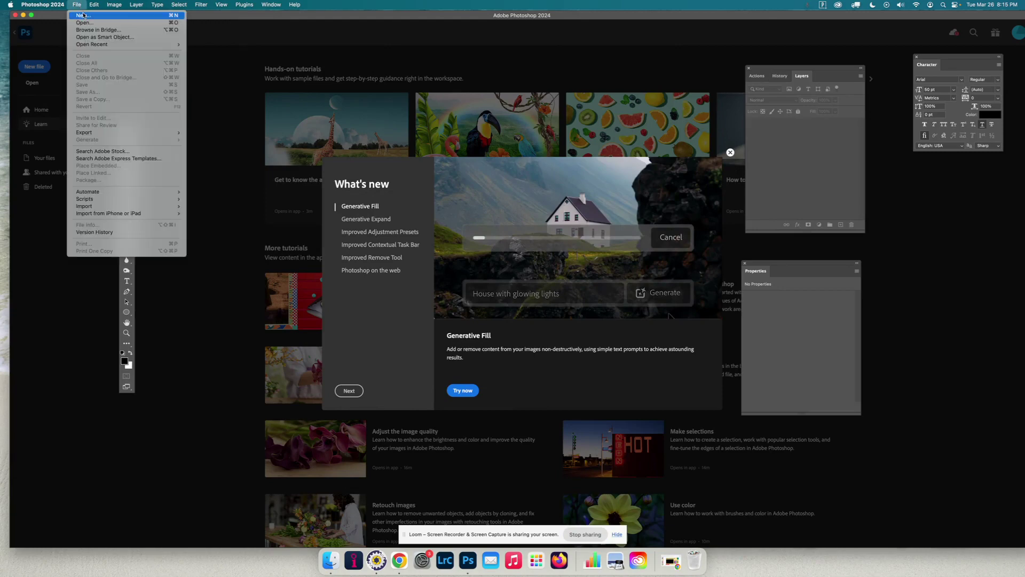
{"action": "left_click", "coordinate": [83, 16]}
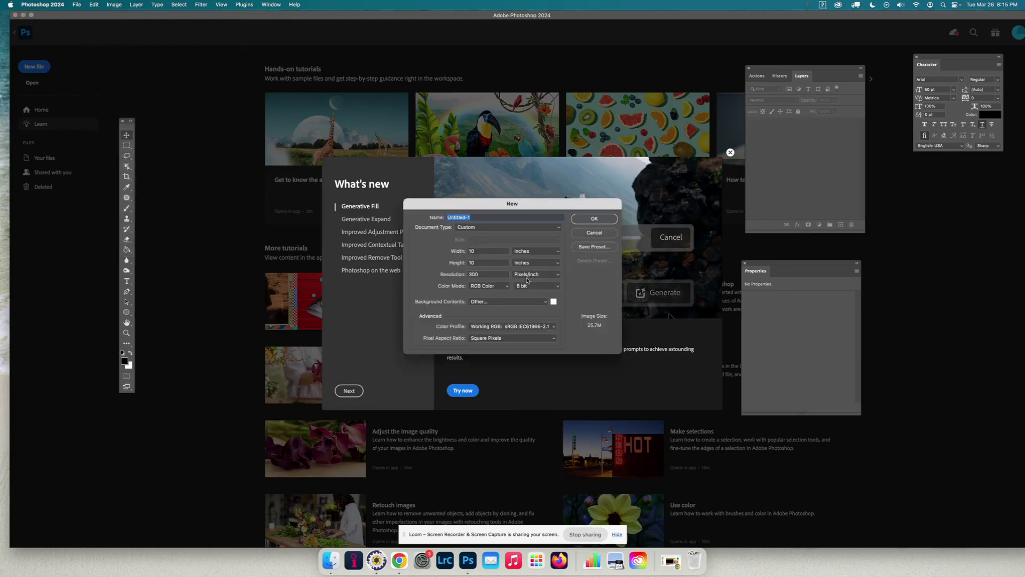
{"action": "double_click", "coordinate": [472, 251]}
{"action": "left_click", "coordinate": [529, 251]}
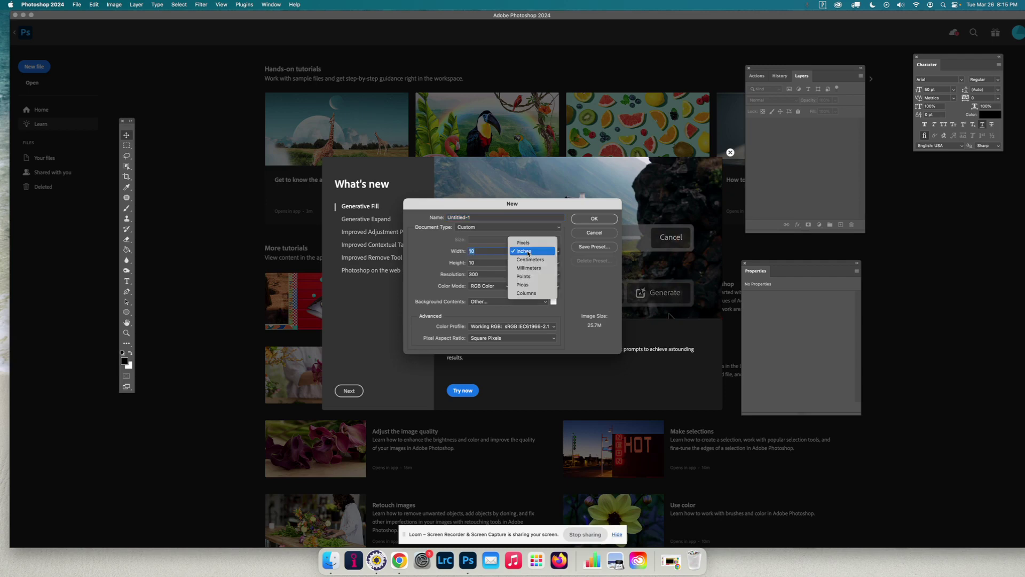
{"action": "left_click", "coordinate": [529, 251]}
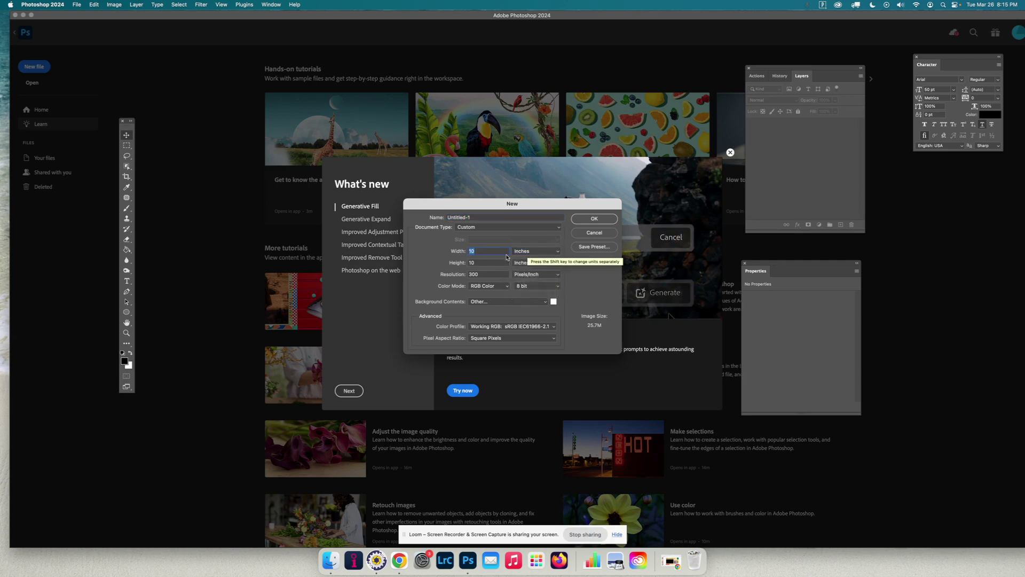
{"action": "double_click", "coordinate": [482, 273]}
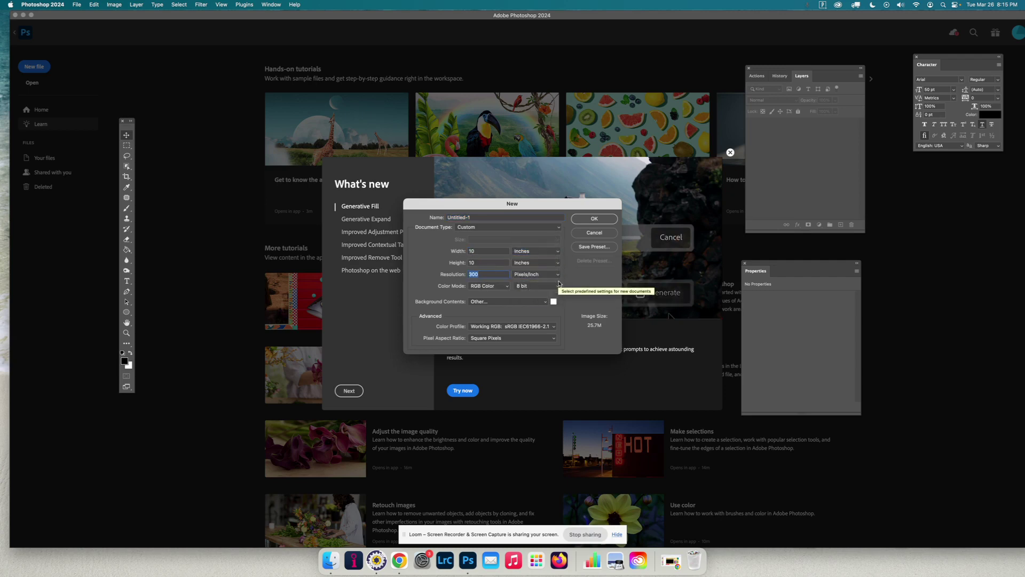
{"action": "left_click", "coordinate": [594, 219]}
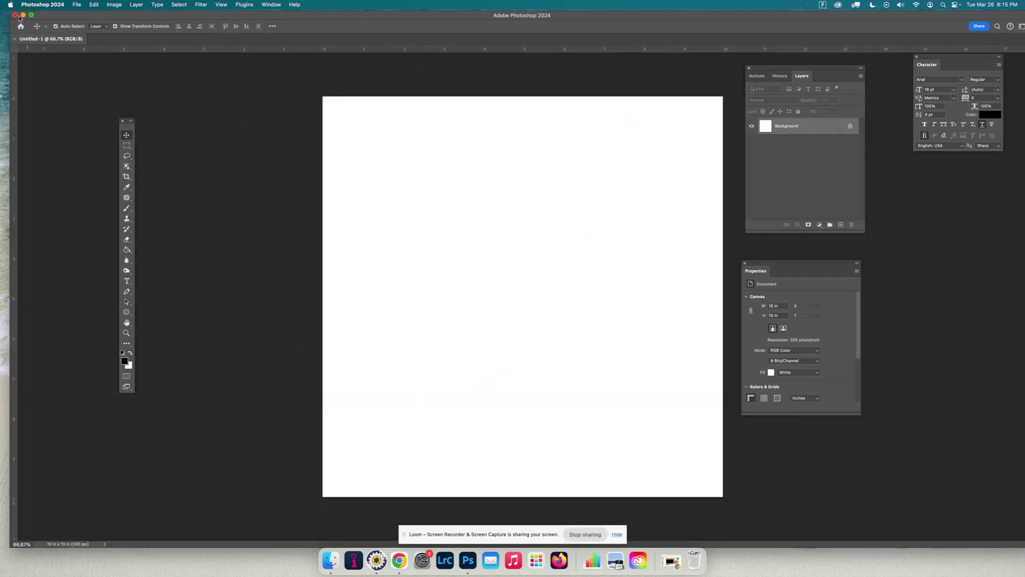
- Open guitar-2925274_1280.jpg from the Downloads folder
{"action": "left_click", "coordinate": [78, 5]}
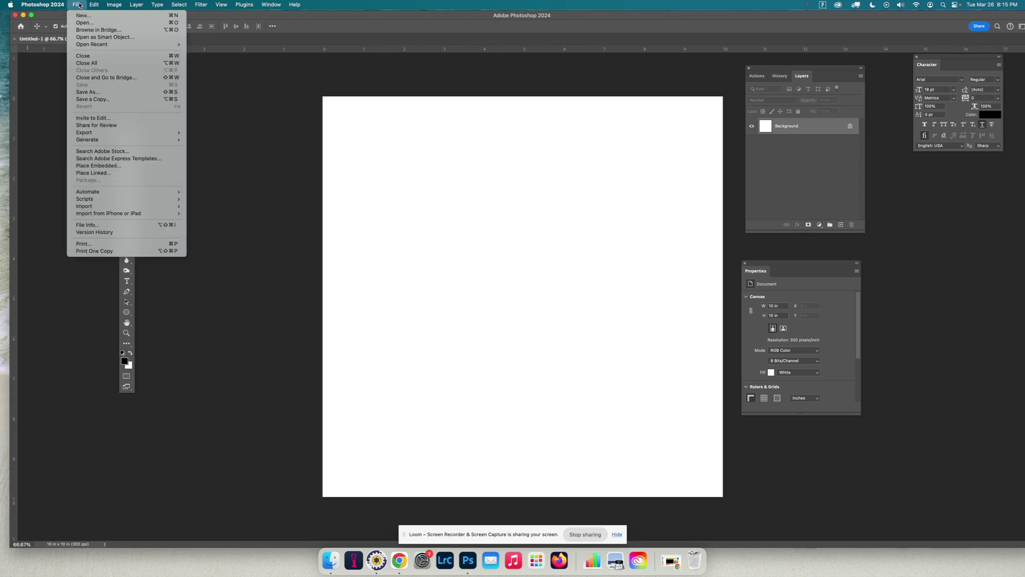
{"action": "left_click", "coordinate": [464, 256]}
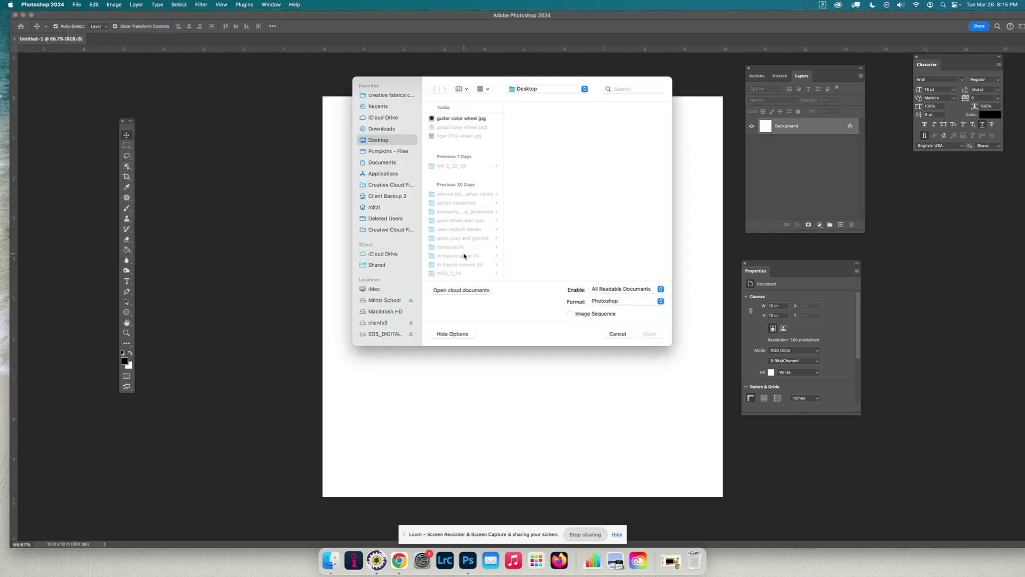
{"action": "left_click", "coordinate": [403, 130]}
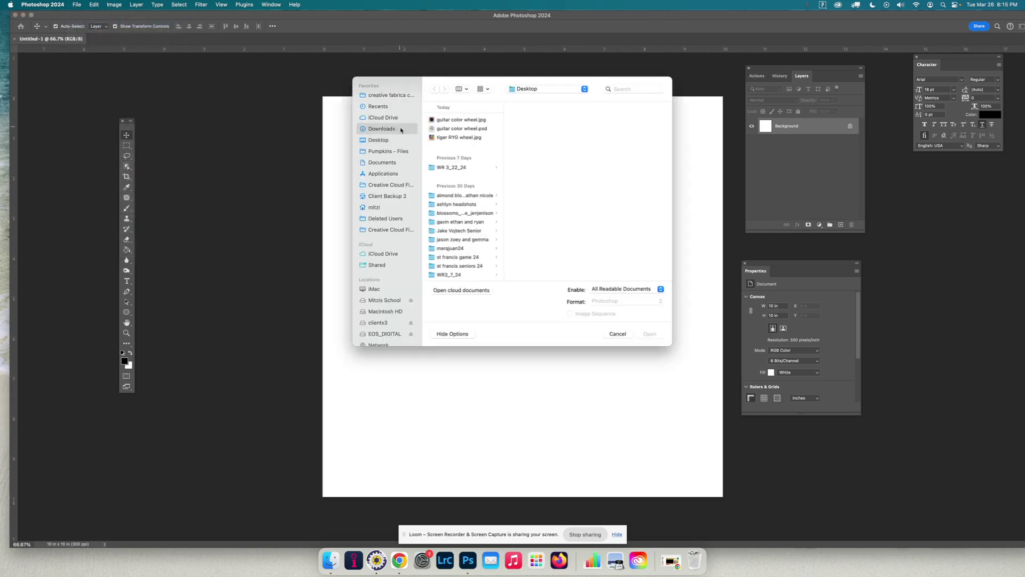
{"action": "left_click", "coordinate": [456, 138]}
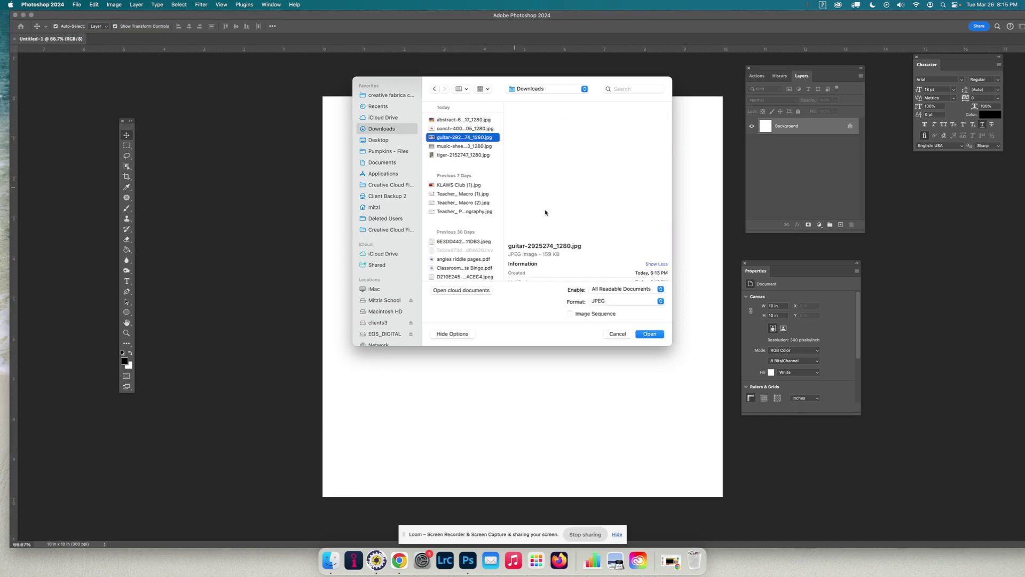
{"action": "left_click", "coordinate": [650, 333]}
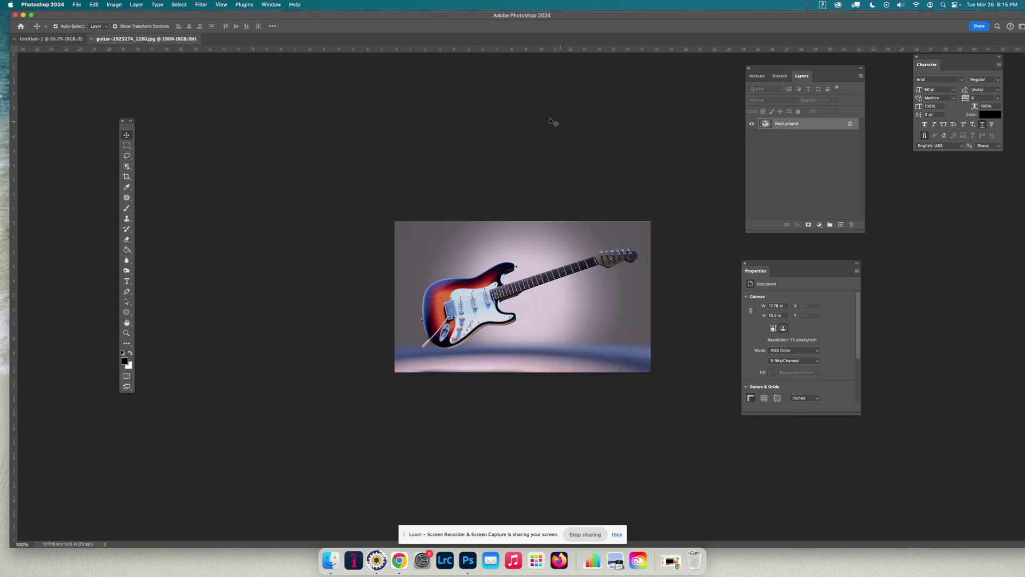
- Float both documents in separate windows: guitar photo on the right, blank document on the left
{"action": "left_click", "coordinate": [269, 5]}
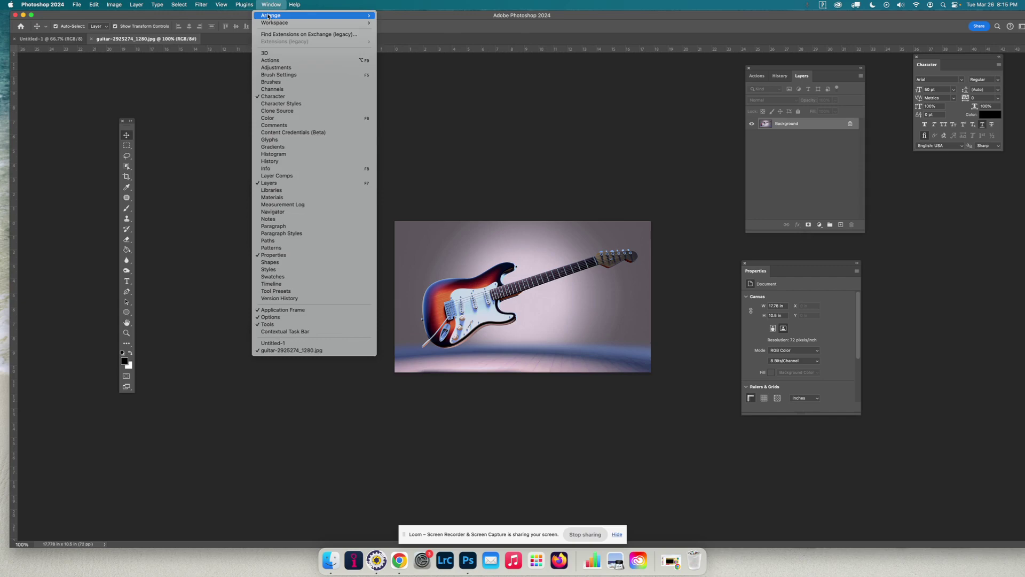
{"action": "mouse_move", "coordinate": [289, 16]}
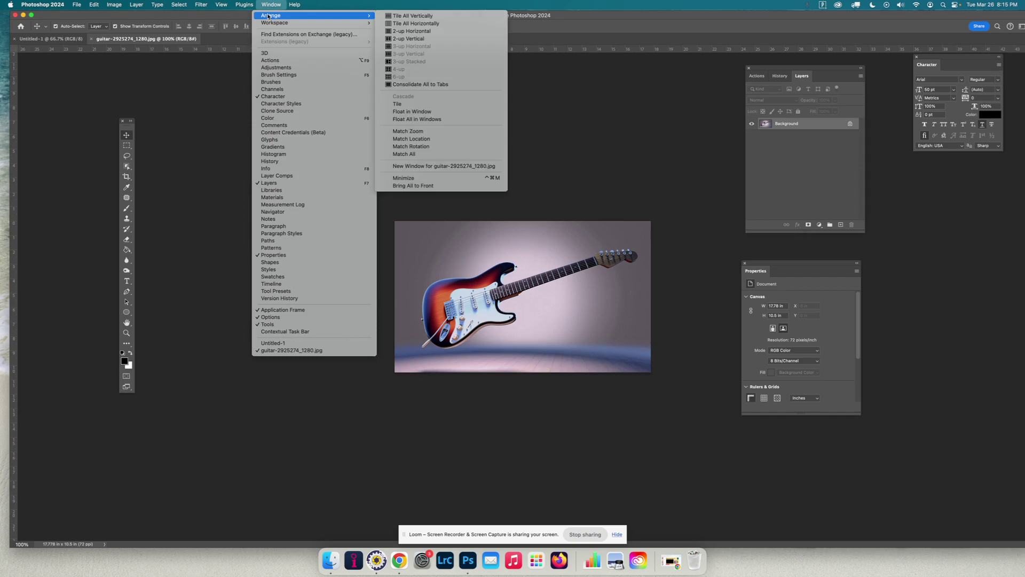
{"action": "left_click", "coordinate": [444, 119]}
{"action": "left_click_drag", "start_coordinate": [211, 48], "coordinate": [662, 134]}
{"action": "left_click_drag", "start_coordinate": [369, 35], "coordinate": [491, 51]}
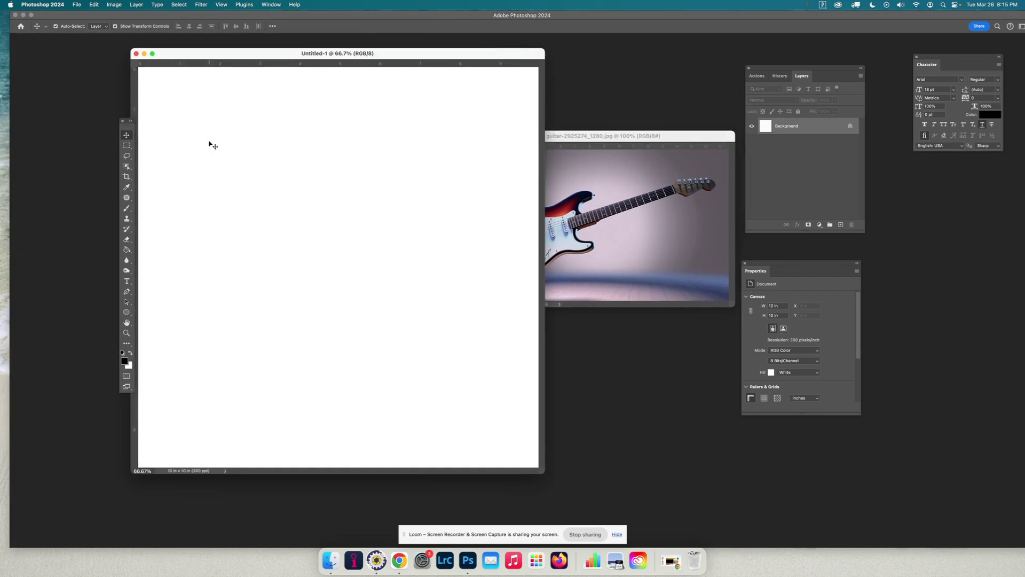
- Split History into its own panel above Layers and close the Properties panel
{"action": "left_click_drag", "start_coordinate": [131, 127], "coordinate": [84, 104]}
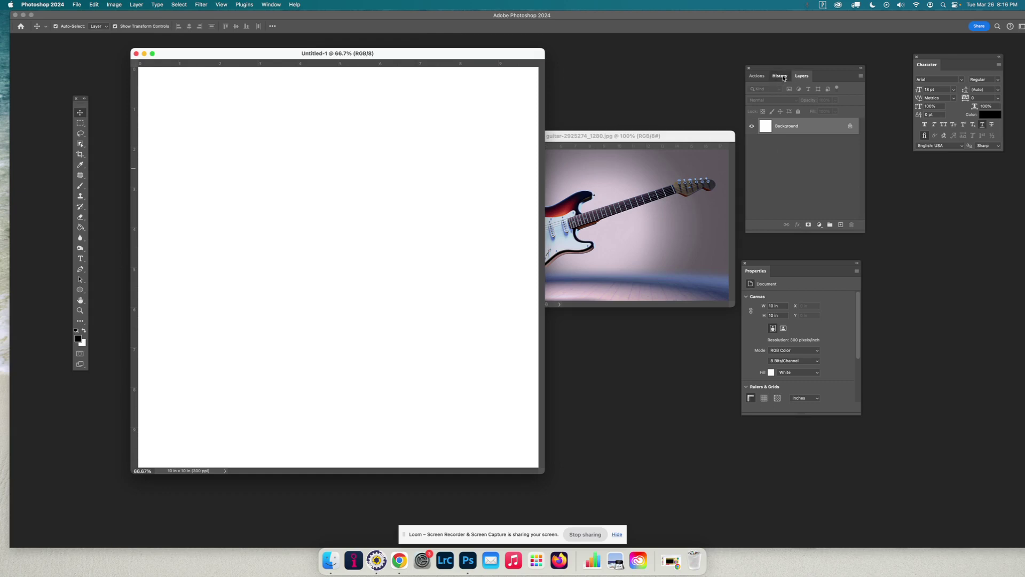
{"action": "left_click_drag", "start_coordinate": [784, 78], "coordinate": [799, 151]}
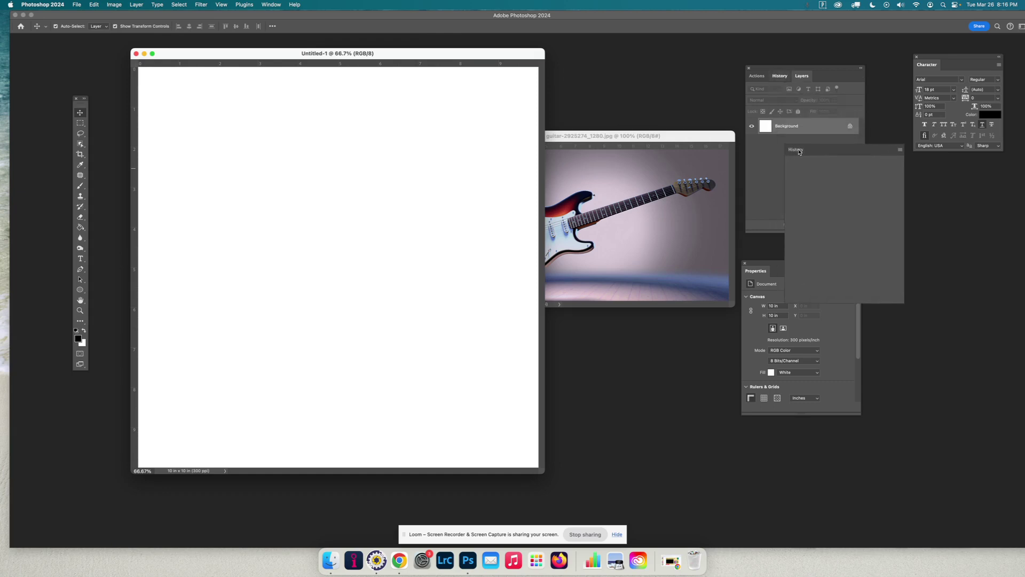
{"action": "left_click", "coordinate": [746, 266]}
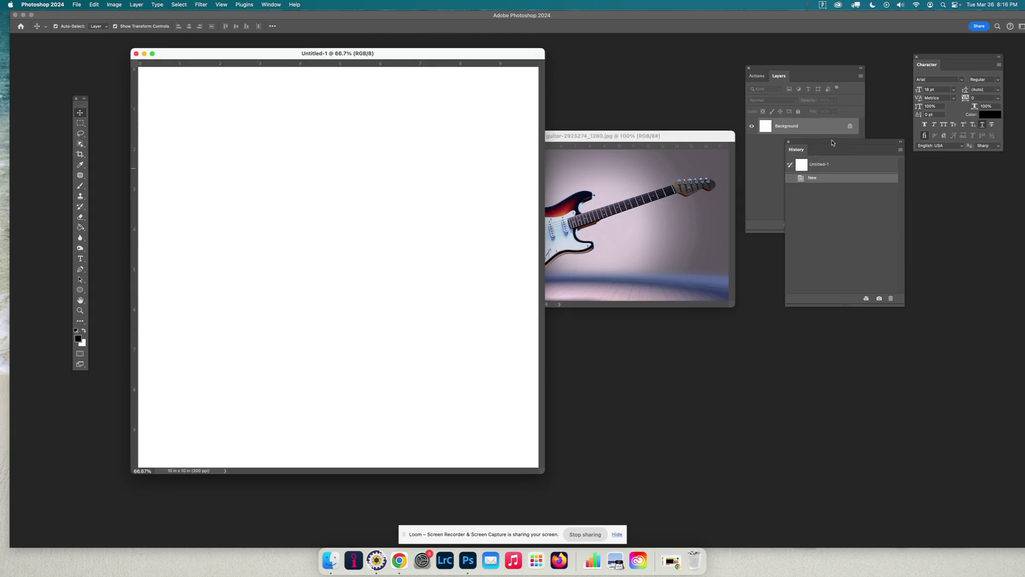
{"action": "left_click_drag", "start_coordinate": [832, 143], "coordinate": [797, 271]}
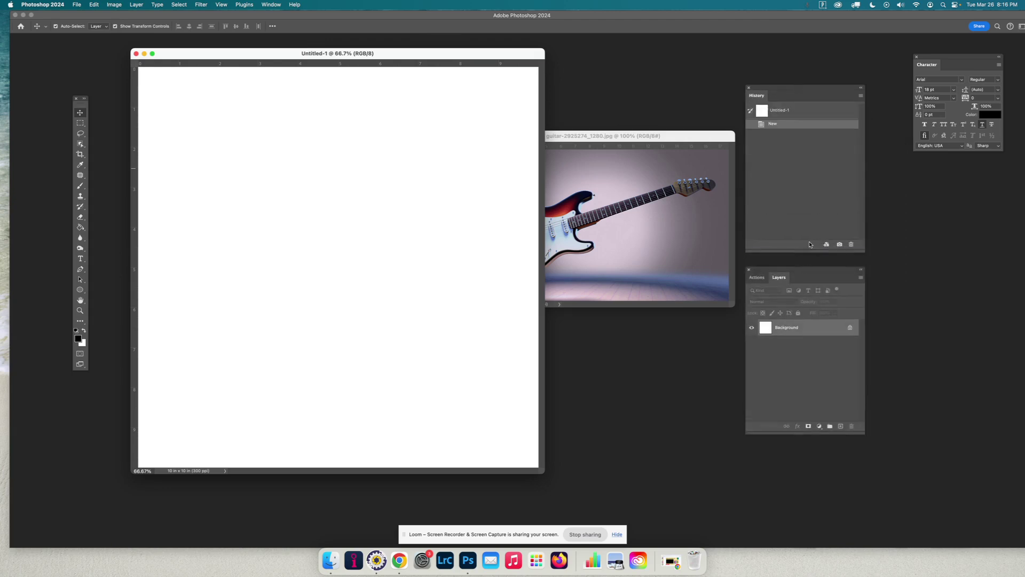
- Select the guitar in the photo with Select Subject
{"action": "left_click", "coordinate": [646, 137]}
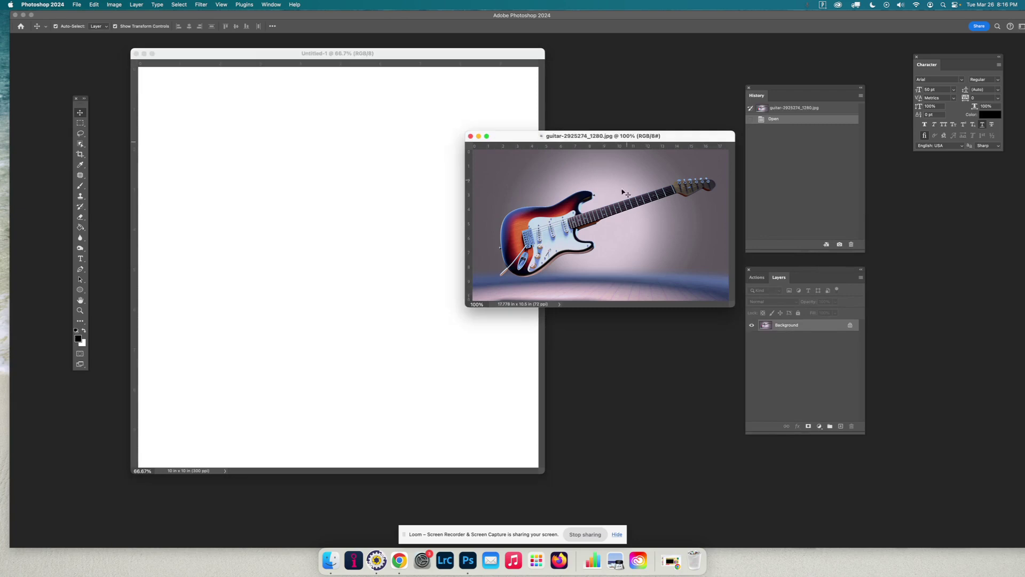
{"action": "left_click", "coordinate": [80, 143]}
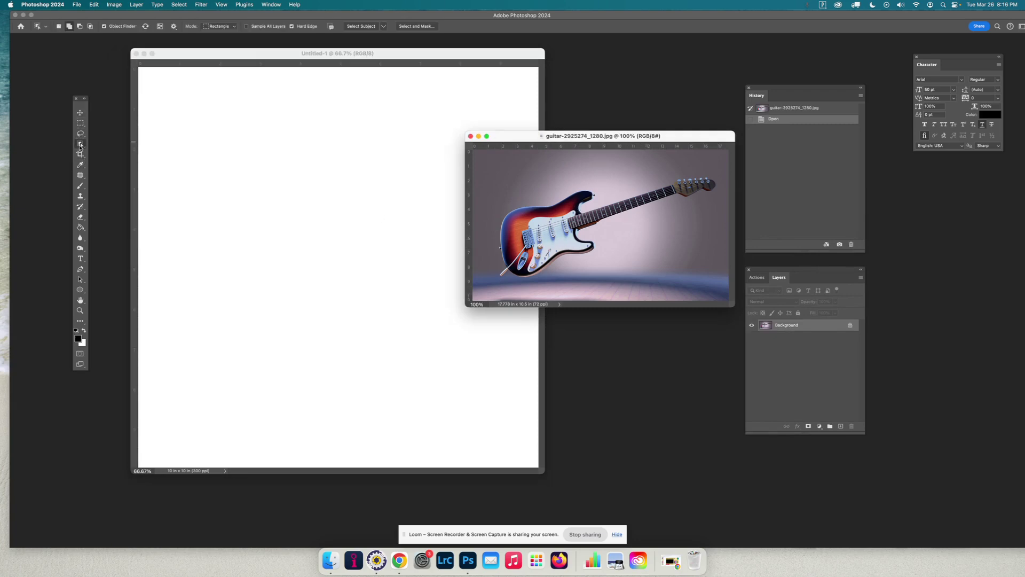
{"action": "left_click", "coordinate": [406, 49]}
{"action": "left_click", "coordinate": [360, 26]}
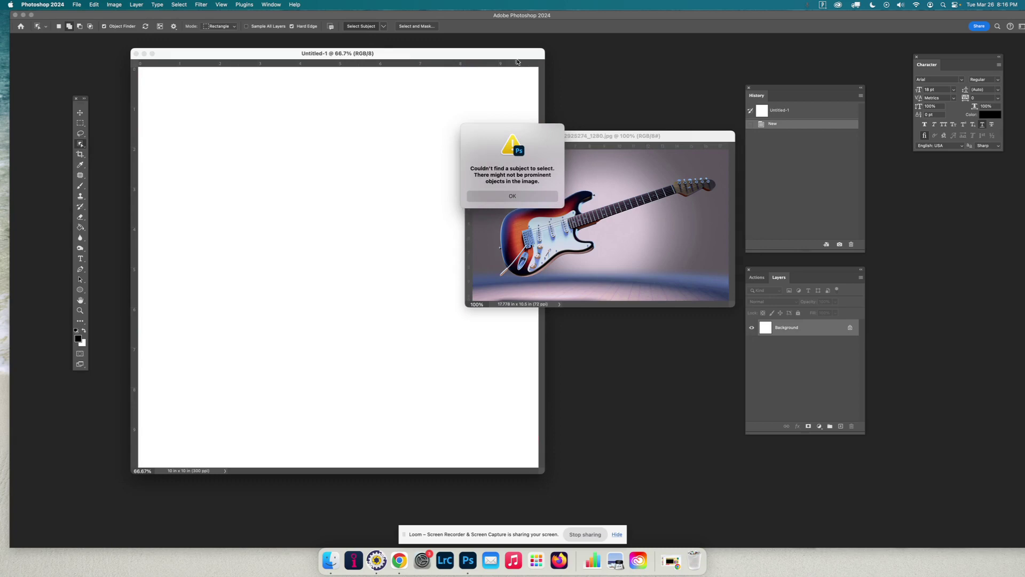
{"action": "left_click", "coordinate": [516, 197]}
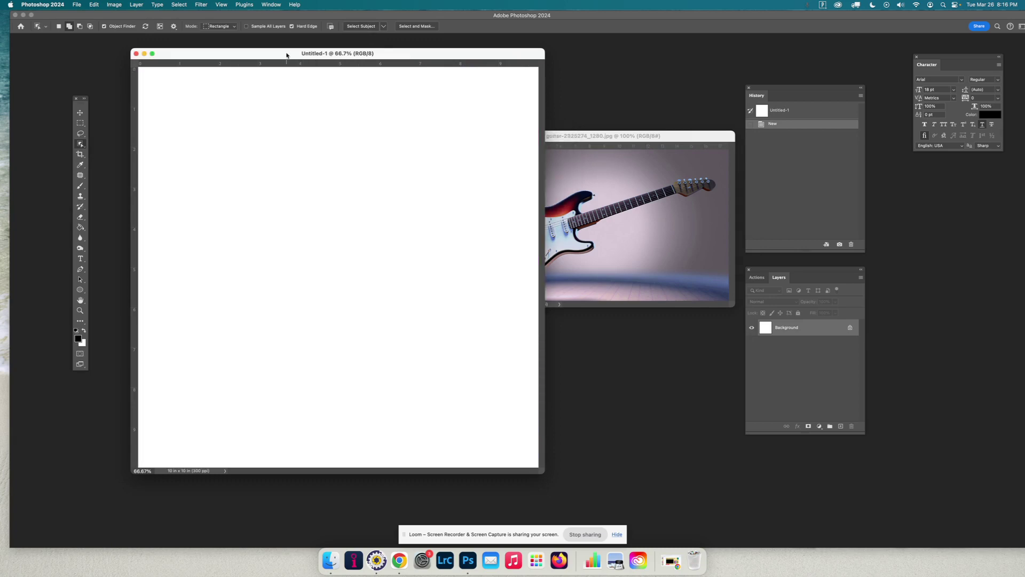
{"action": "left_click", "coordinate": [619, 138]}
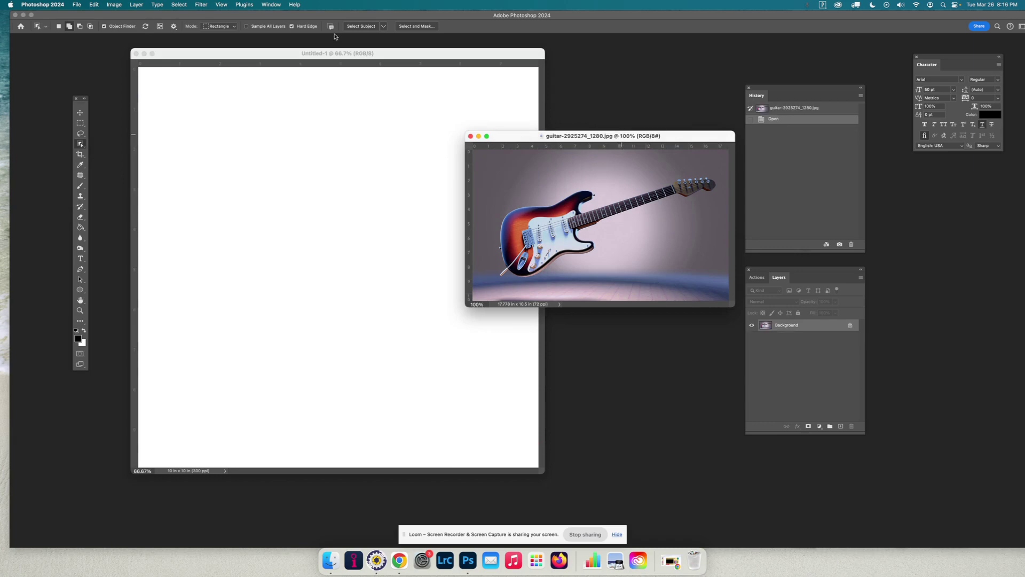
{"action": "left_click", "coordinate": [352, 27]}
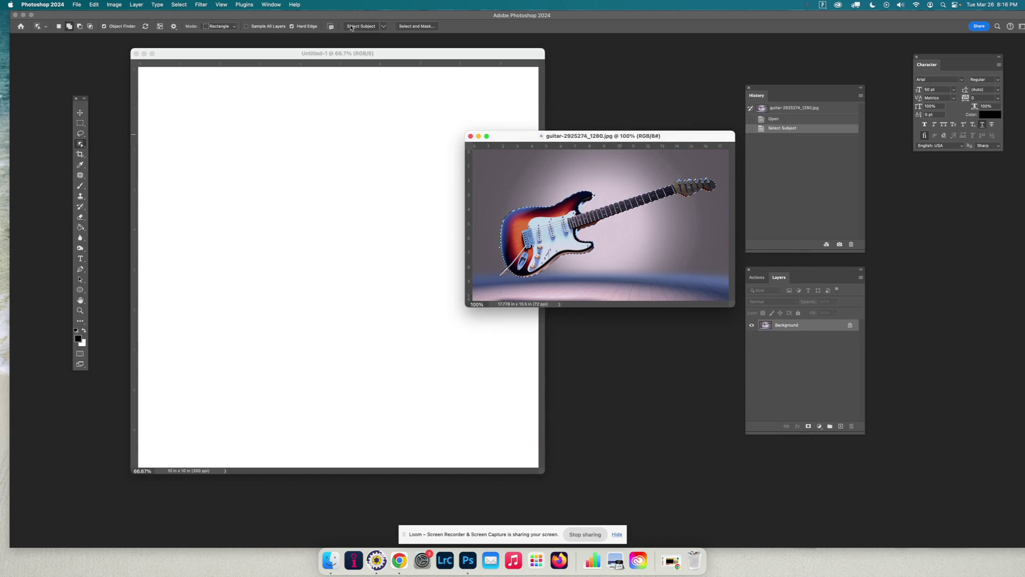
- Drag the selected guitar into Untitled-1 with the Move tool
{"action": "left_click", "coordinate": [79, 113]}
{"action": "left_click_drag", "start_coordinate": [534, 230], "coordinate": [331, 197]}
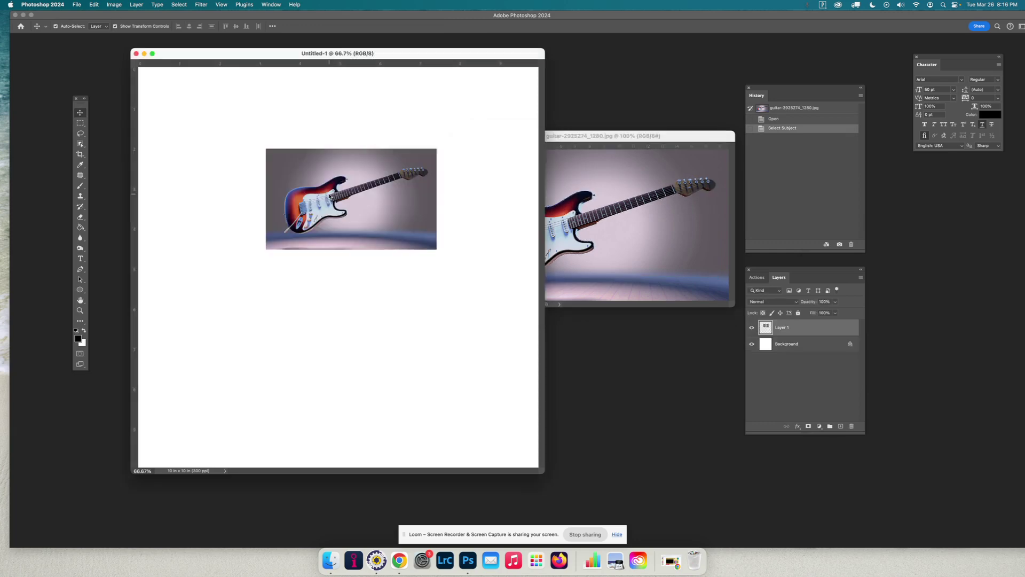
{"action": "left_click", "coordinate": [571, 159]}
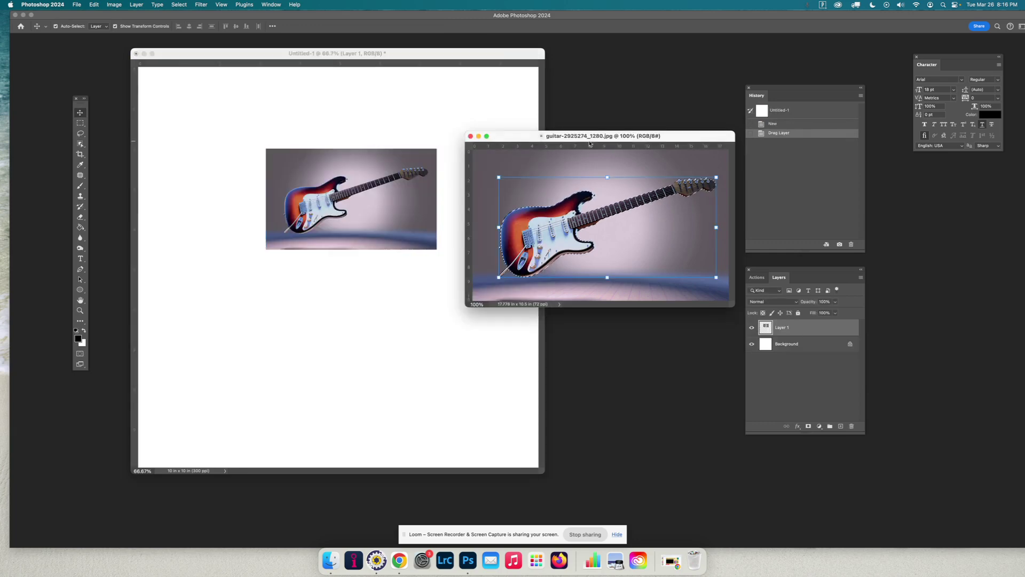
{"action": "left_click", "coordinate": [435, 196]}
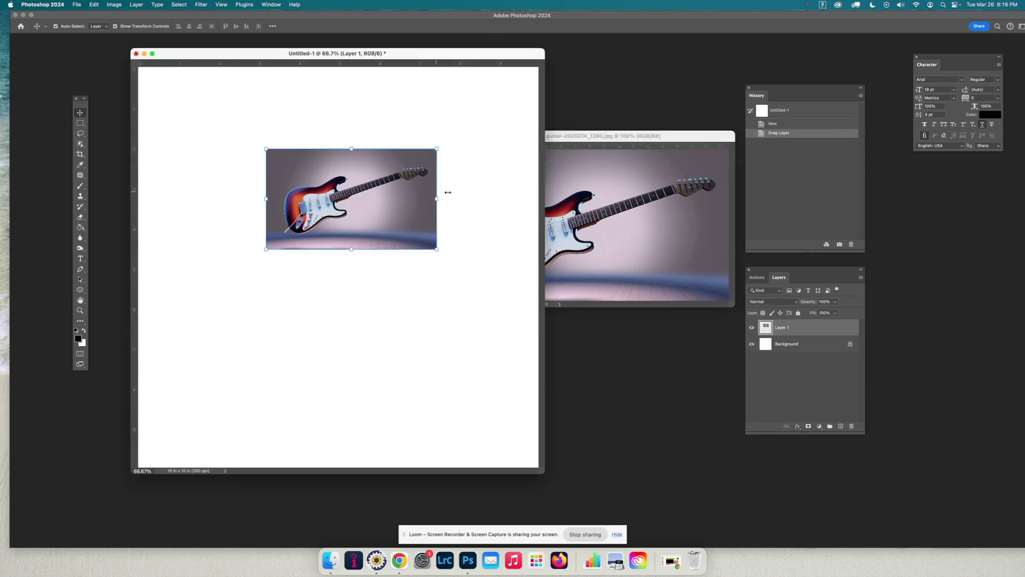
{"action": "key", "text": "super+z"}
{"action": "left_click", "coordinate": [563, 228]}
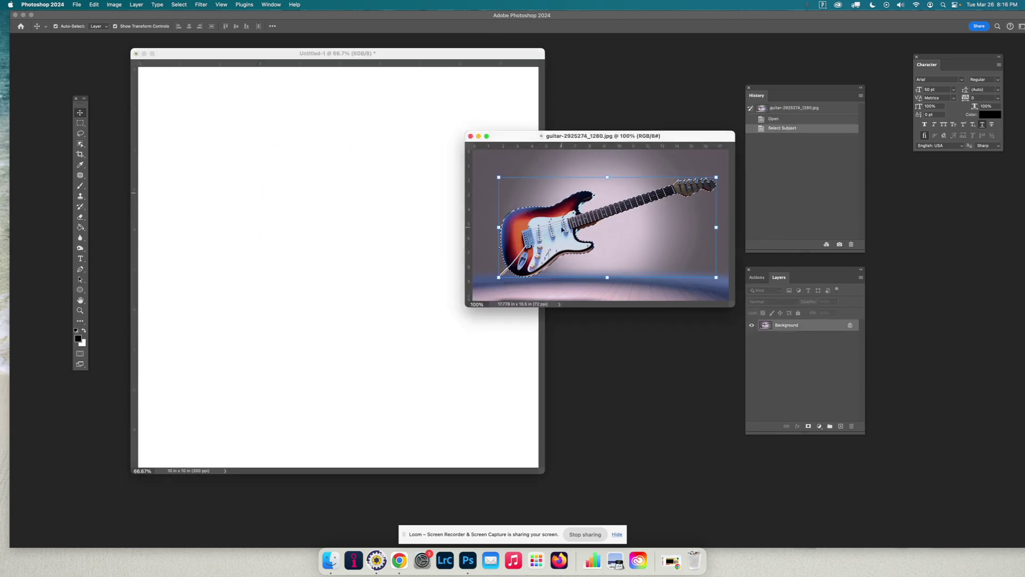
{"action": "left_click_drag", "start_coordinate": [563, 228], "coordinate": [434, 212]}
{"action": "left_click_drag", "start_coordinate": [356, 205], "coordinate": [356, 205]}
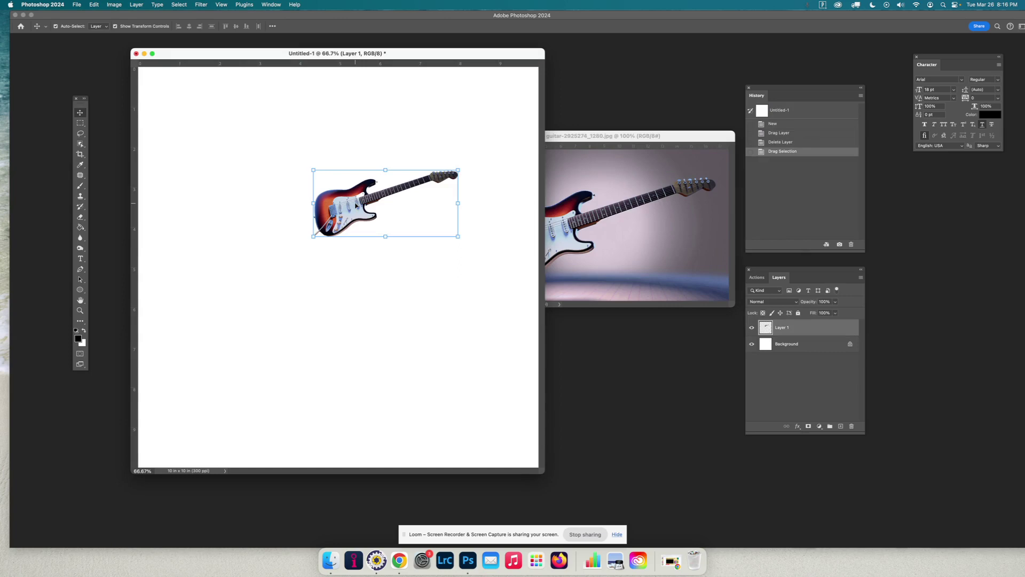
- Close the original guitar photo and move the guitar near the canvas top
{"action": "left_click", "coordinate": [661, 135]}
{"action": "left_click", "coordinate": [473, 136]}
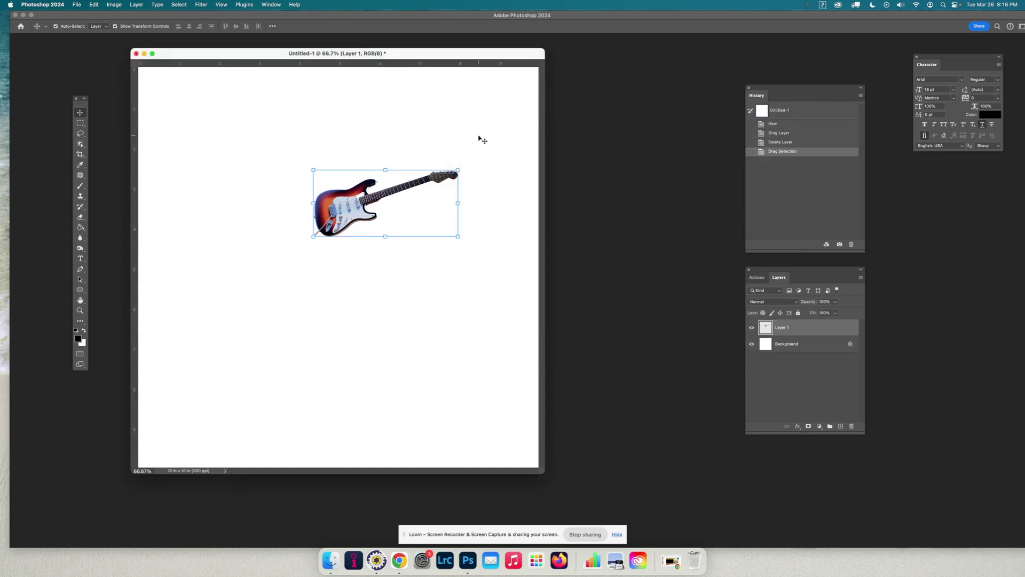
{"action": "left_click_drag", "start_coordinate": [390, 190], "coordinate": [355, 140]}
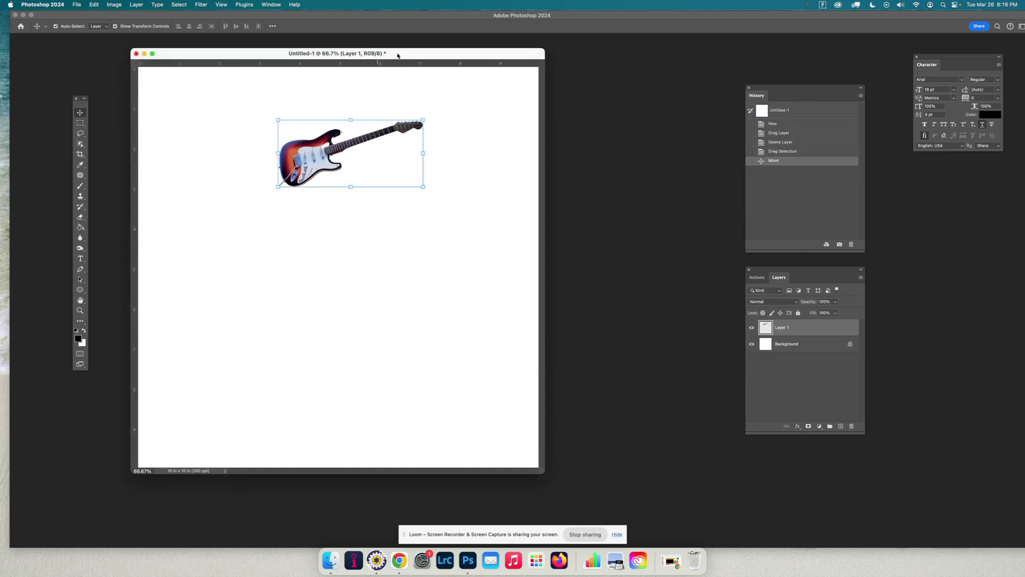
{"action": "left_click_drag", "start_coordinate": [397, 55], "coordinate": [497, 66]}
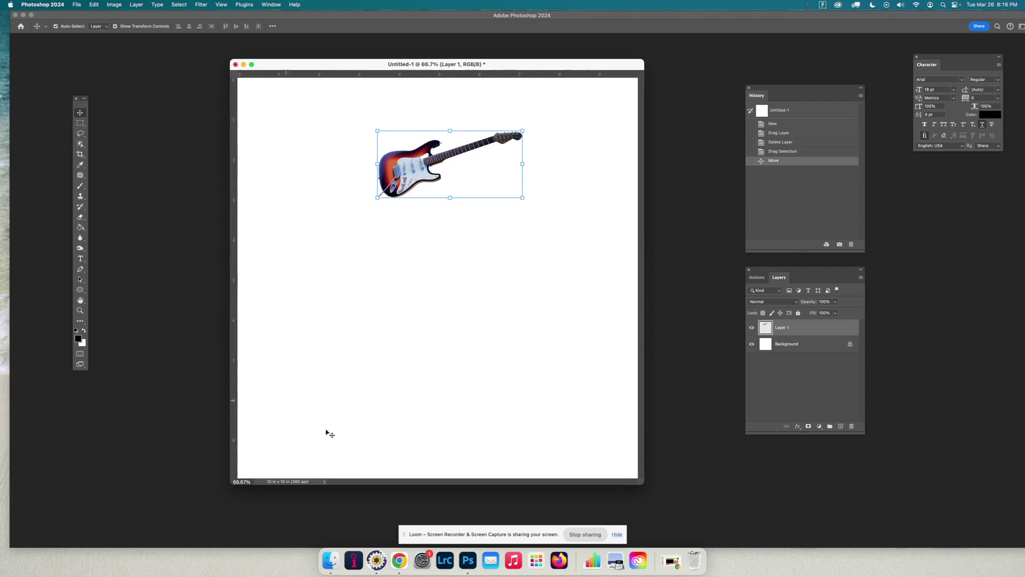
- Draw a large Ellipse 1 circle with a white fill and black stroke
{"action": "left_click", "coordinate": [80, 289]}
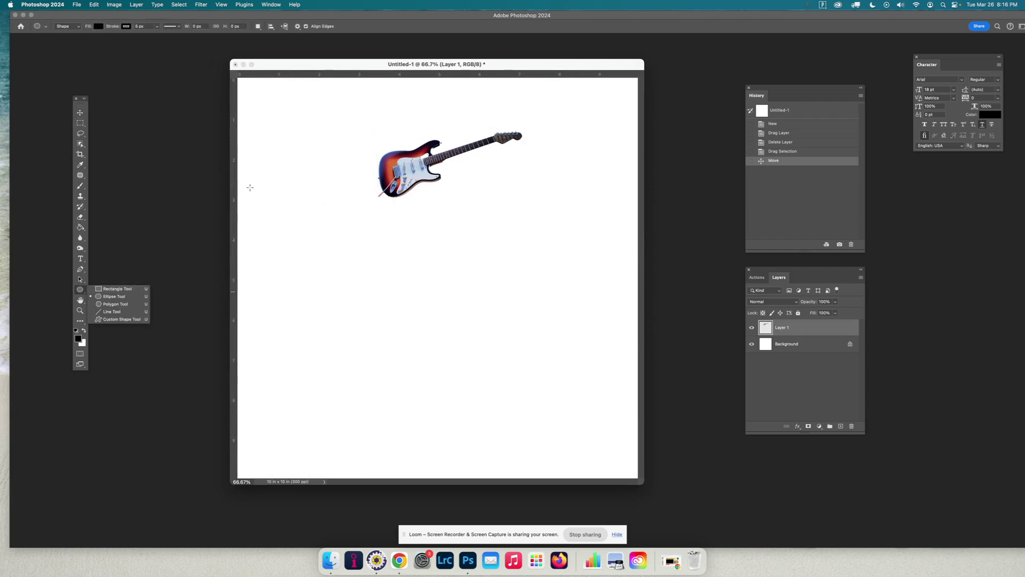
{"action": "left_click_drag", "start_coordinate": [290, 111], "coordinate": [605, 468]}
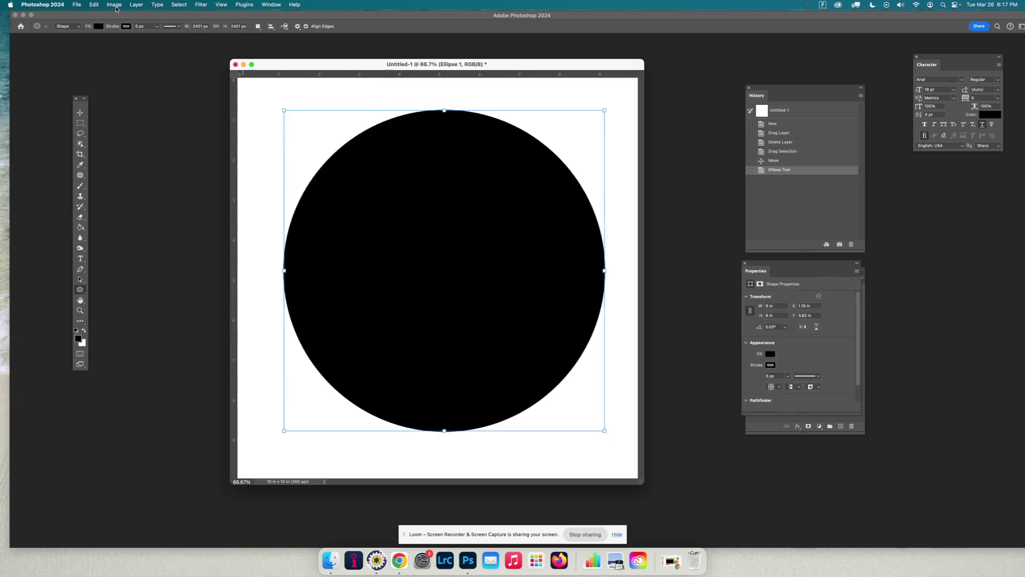
{"action": "left_click", "coordinate": [98, 26]}
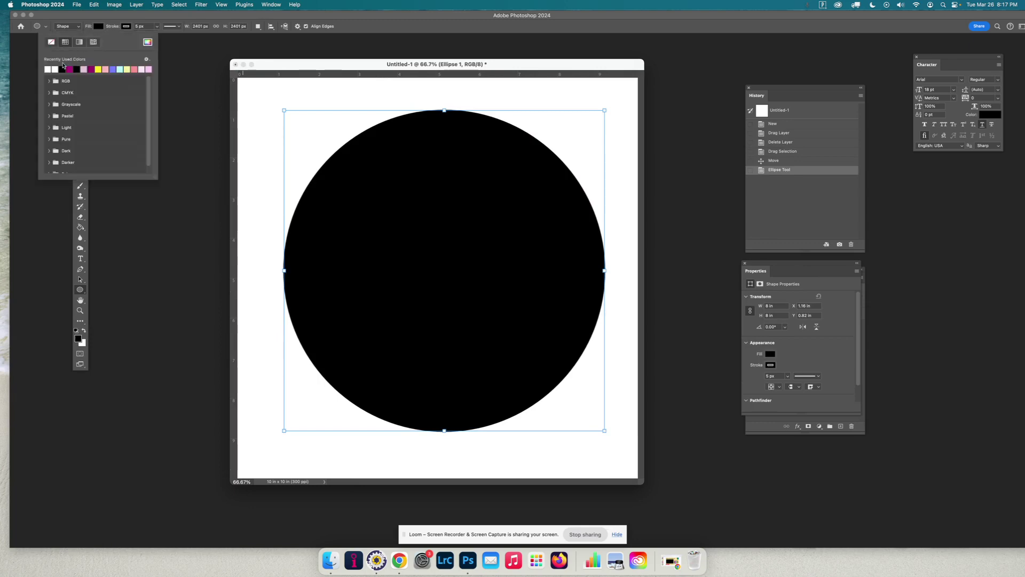
{"action": "left_click", "coordinate": [50, 68]}
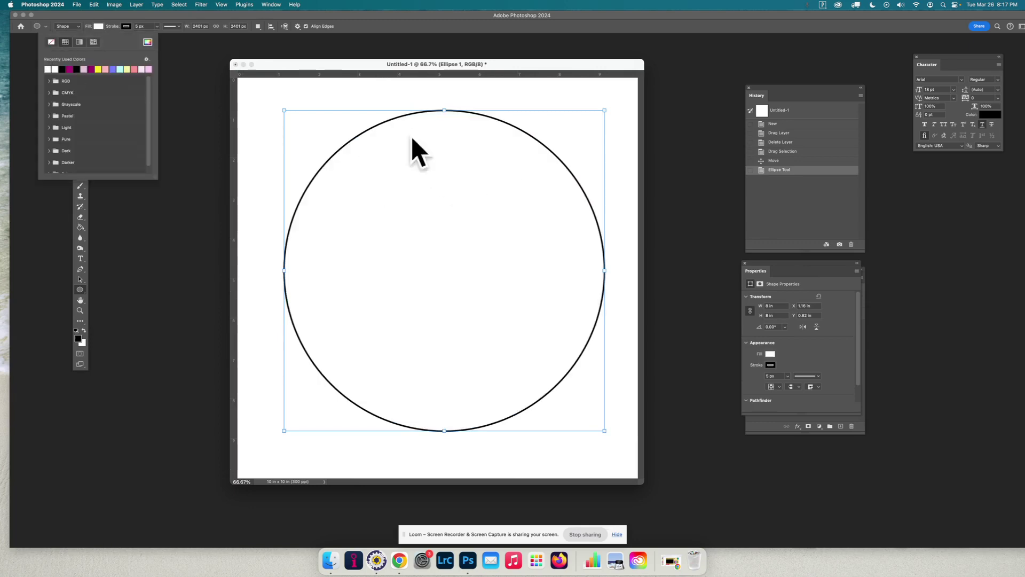
{"action": "left_click", "coordinate": [362, 67]}
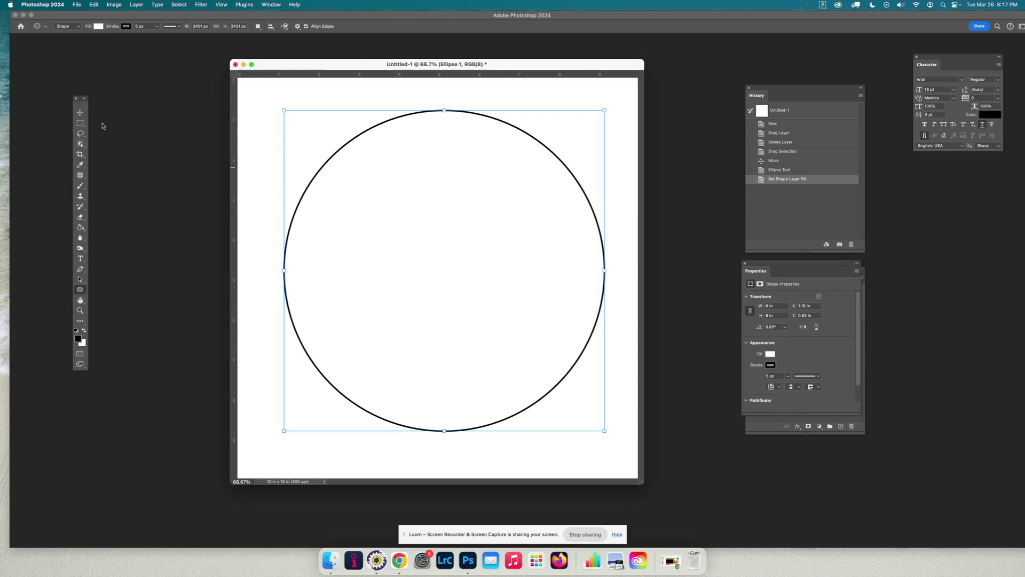
{"action": "left_click", "coordinate": [80, 113]}
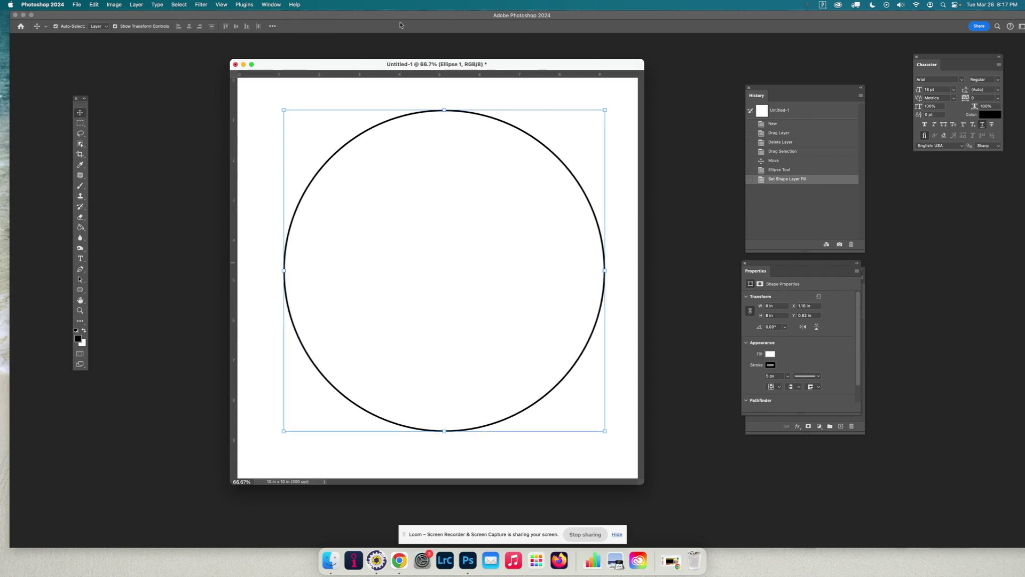
- Float the Layers panel, close Actions, and move Ellipse 1 below Layer 1
{"action": "left_click", "coordinate": [269, 5]}
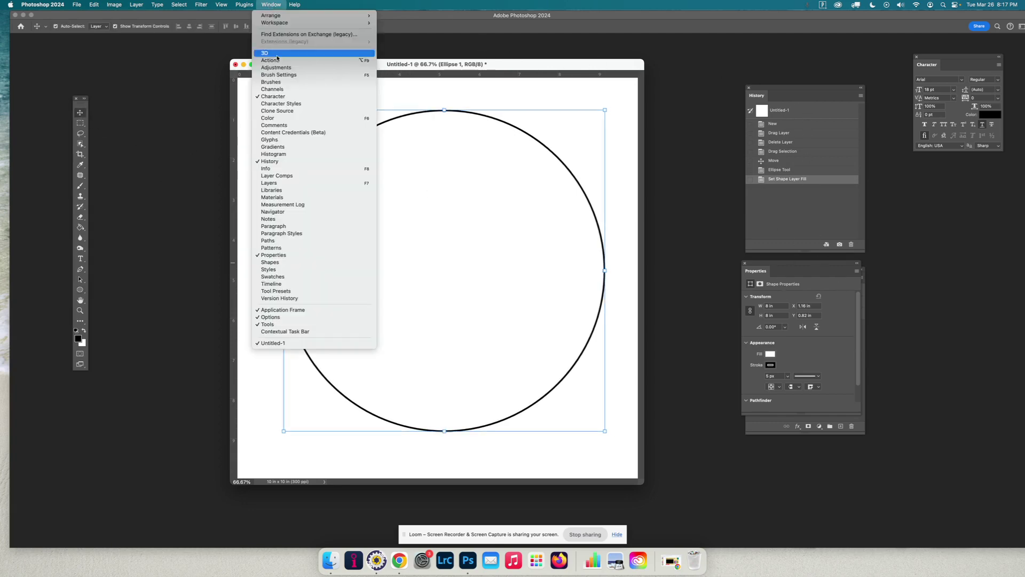
{"action": "left_click", "coordinate": [292, 183]}
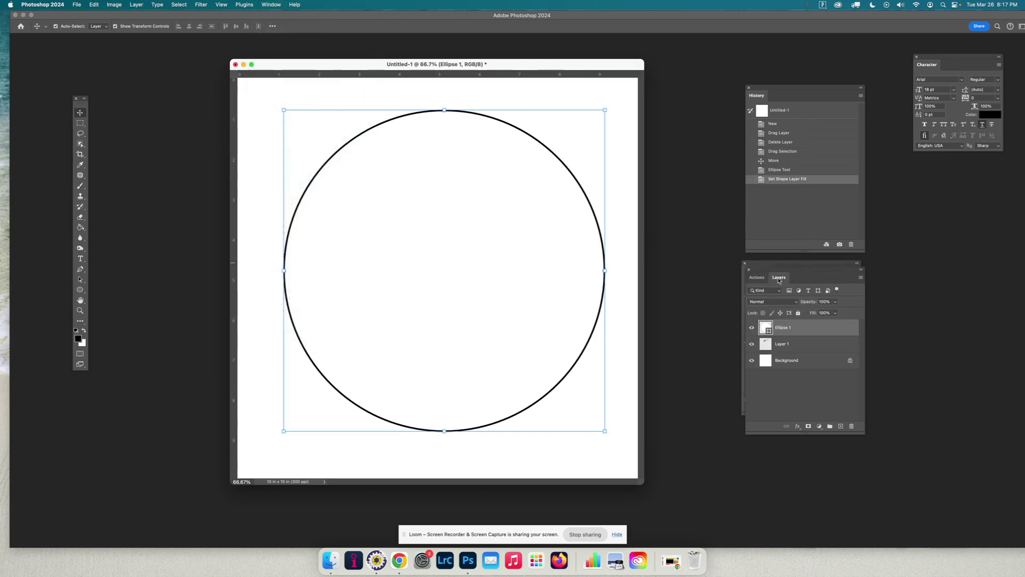
{"action": "left_click_drag", "start_coordinate": [779, 280], "coordinate": [722, 208]}
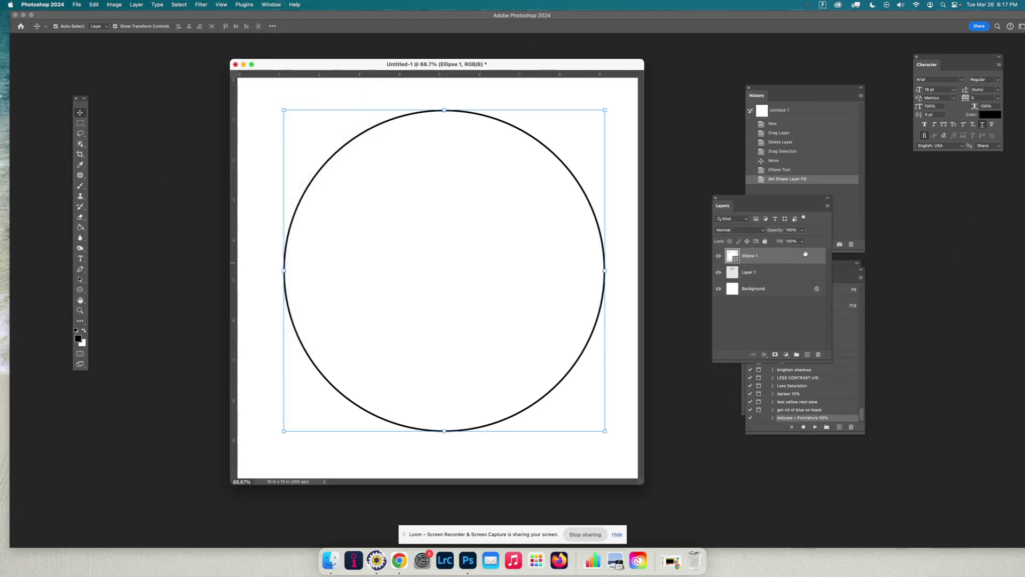
{"action": "left_click_drag", "start_coordinate": [829, 272], "coordinate": [800, 310]}
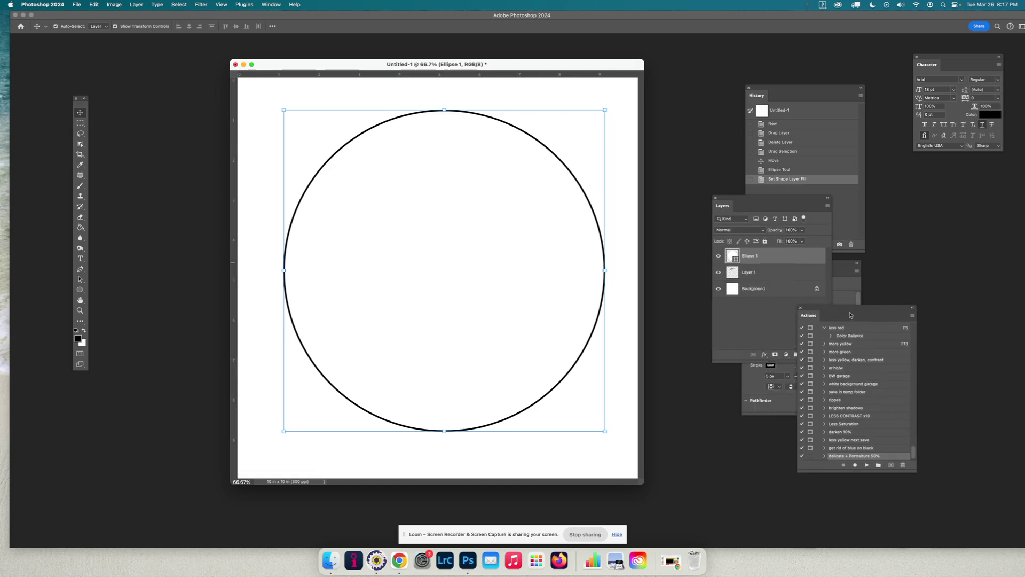
{"action": "left_click", "coordinate": [800, 308]}
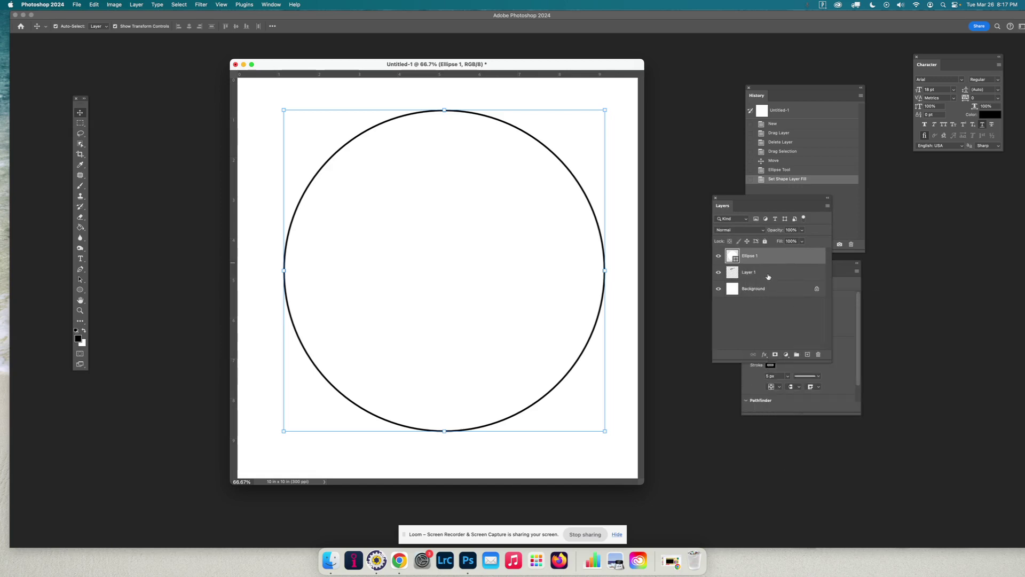
{"action": "left_click_drag", "start_coordinate": [768, 261], "coordinate": [767, 277]}
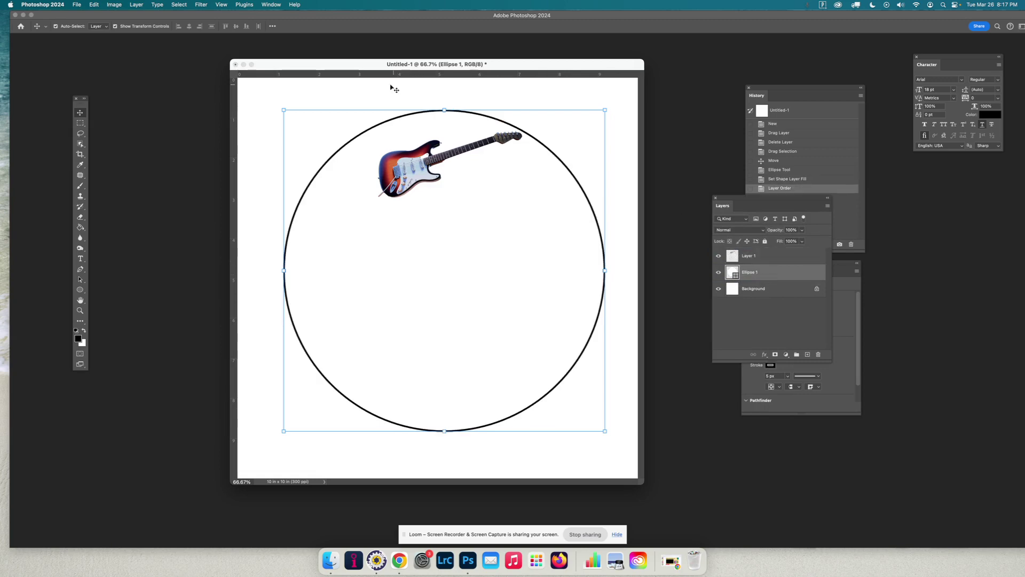
- Rotate Layer 1's guitar nearly upright and scale it up over the circle's top edge
{"action": "left_click", "coordinate": [411, 164]}
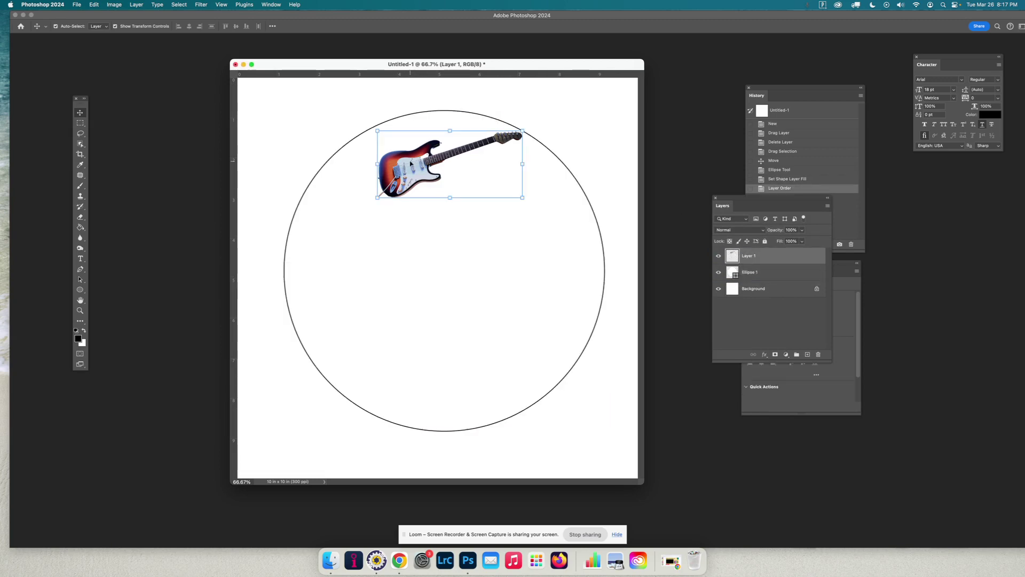
{"action": "key", "text": "ctrl+t"}
{"action": "left_click_drag", "start_coordinate": [371, 127], "coordinate": [456, 101]}
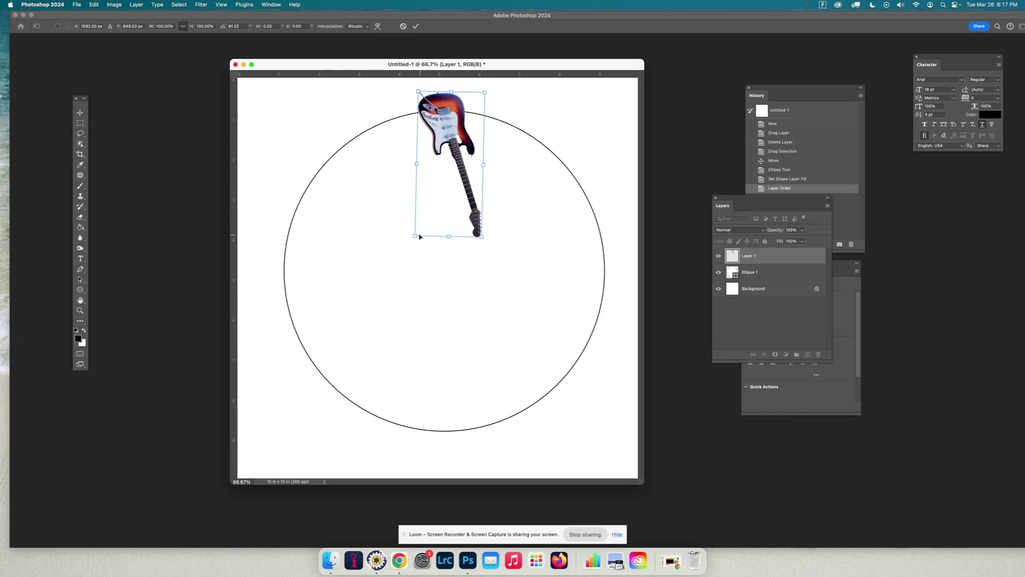
{"action": "mouse_move", "coordinate": [417, 235]}
{"action": "left_mouse_down"}
{"action": "mouse_move", "coordinate": [369, 275]}
{"action": "mouse_move", "coordinate": [389, 291]}
{"action": "mouse_move", "coordinate": [418, 253]}
{"action": "left_mouse_up"}
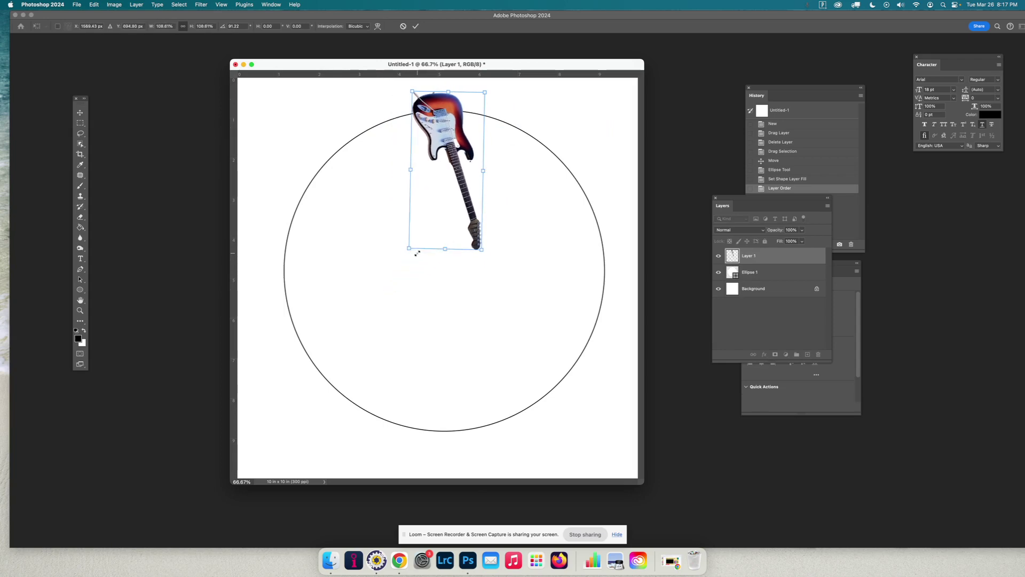
{"action": "key", "text": "Return"}
- Shrink the circle to about 87% and centre it on the canvas
{"action": "left_click_drag", "start_coordinate": [560, 253], "coordinate": [560, 197]}
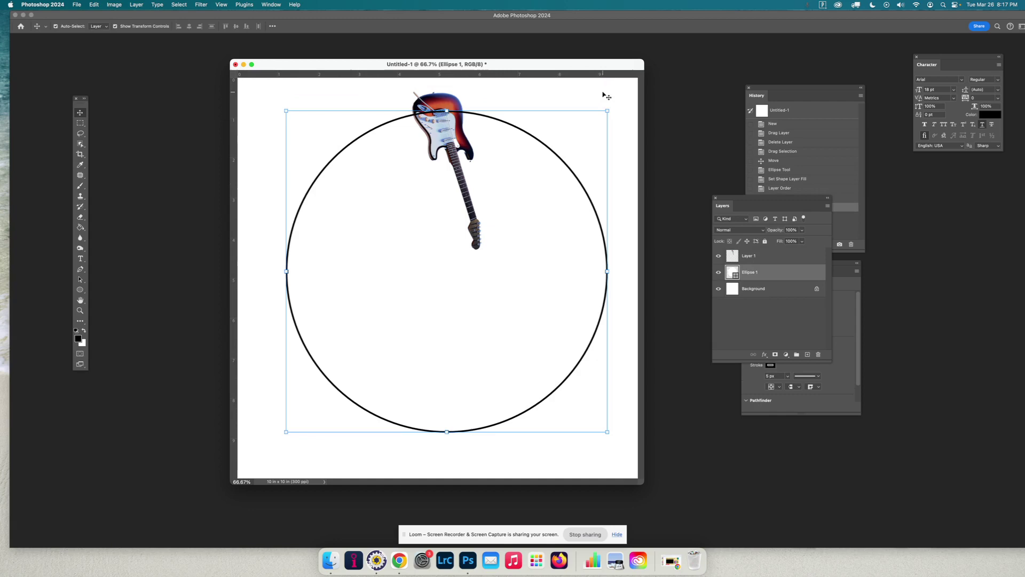
{"action": "left_click_drag", "start_coordinate": [606, 112], "coordinate": [570, 158]}
{"action": "left_click_drag", "start_coordinate": [519, 201], "coordinate": [530, 172]}
{"action": "key", "text": "Return"}
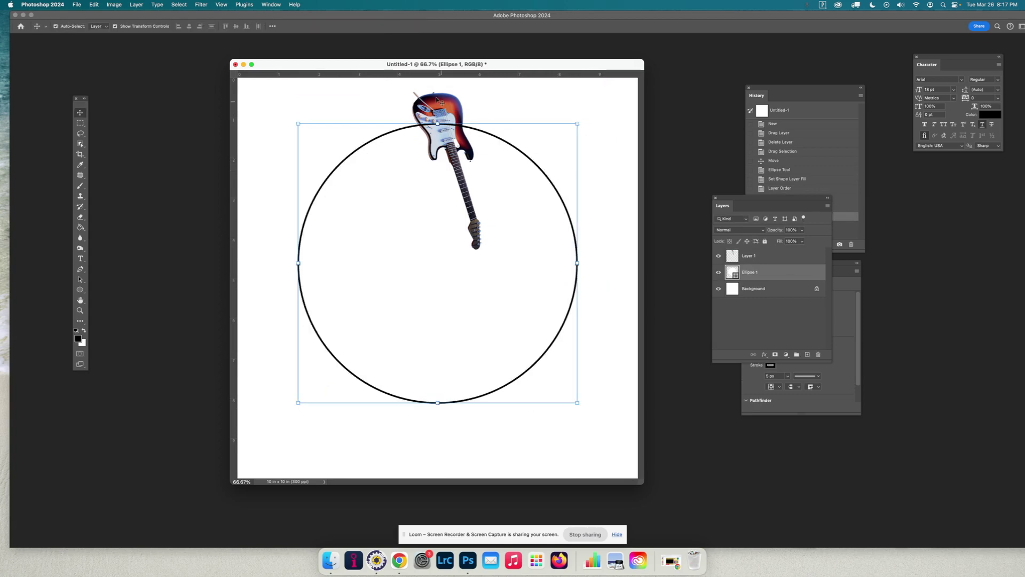
- Stand the guitar straight up over the circle and duplicate Layer 1
{"action": "left_click", "coordinate": [440, 102]}
{"action": "mouse_move", "coordinate": [440, 101]}
{"action": "left_mouse_down"}
{"action": "mouse_move", "coordinate": [430, 101]}
{"action": "mouse_move", "coordinate": [502, 90]}
{"action": "mouse_move", "coordinate": [445, 110]}
{"action": "left_mouse_up"}
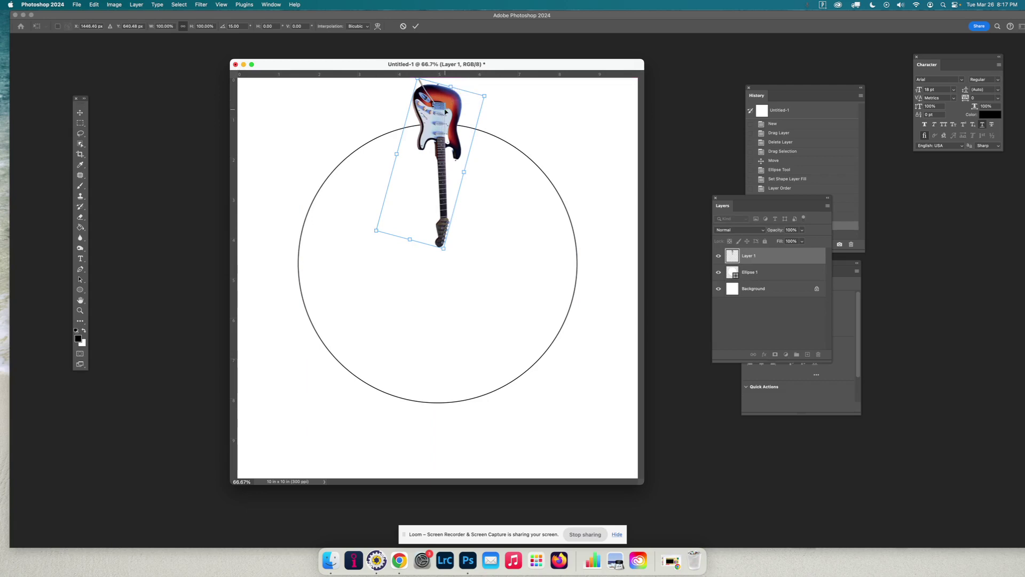
{"action": "key", "text": "Return"}
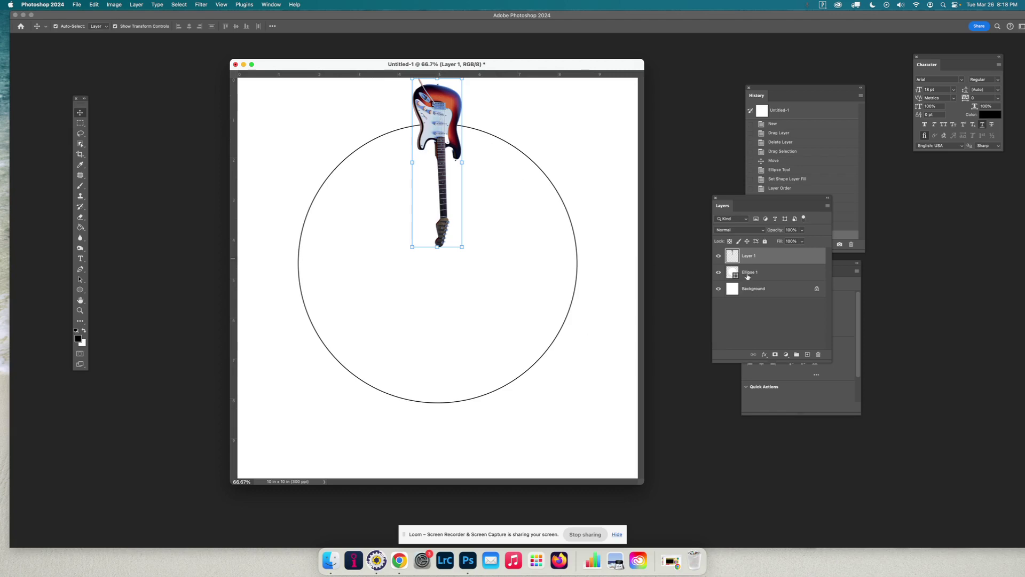
{"action": "left_click_drag", "start_coordinate": [804, 260], "coordinate": [808, 355]}
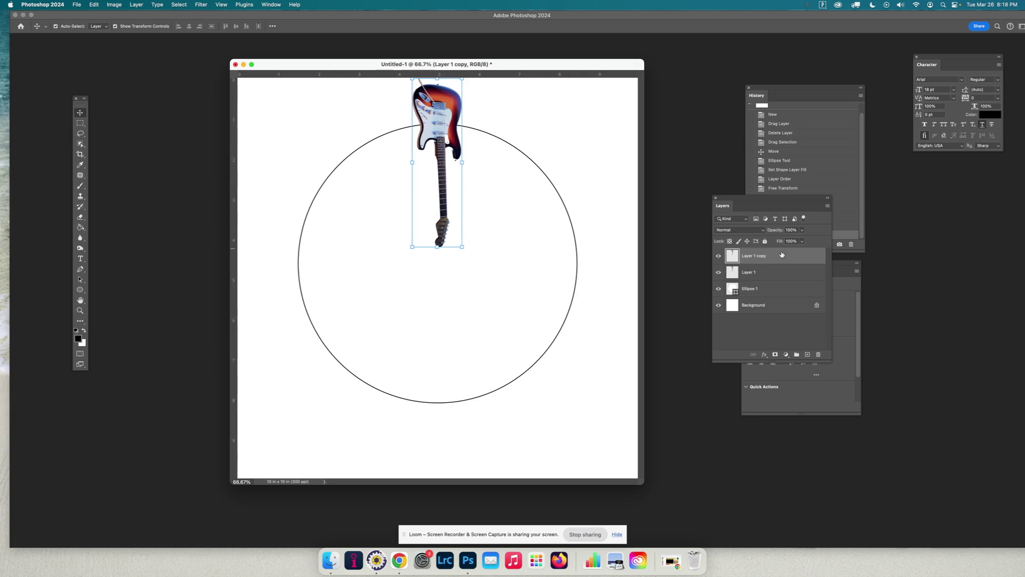
- Rotate Layer 1 copy 180° onto the circle's bottom and nudge the top guitar down
{"action": "left_click_drag", "start_coordinate": [426, 129], "coordinate": [426, 265]}
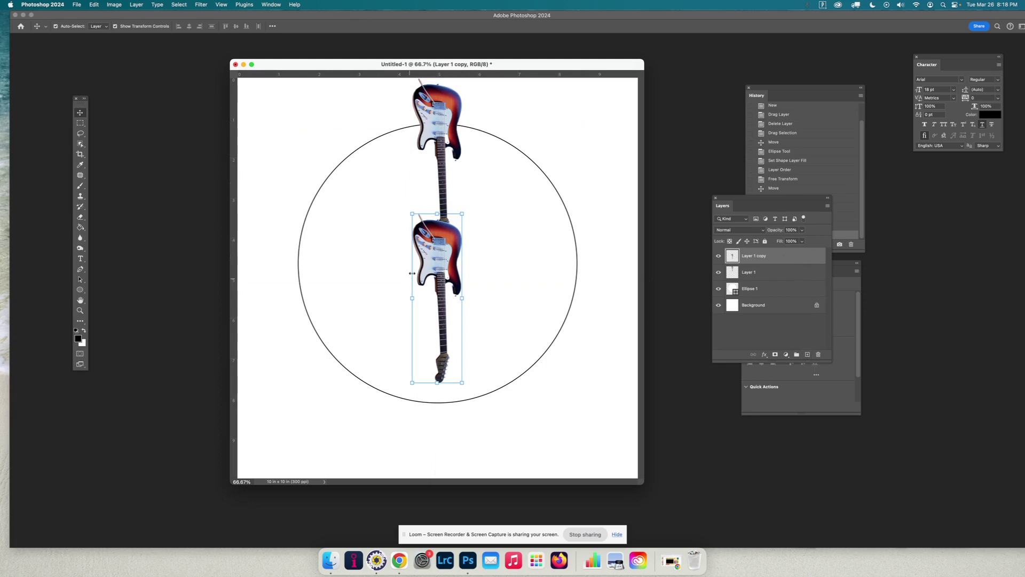
{"action": "left_click_drag", "start_coordinate": [463, 205], "coordinate": [407, 481]}
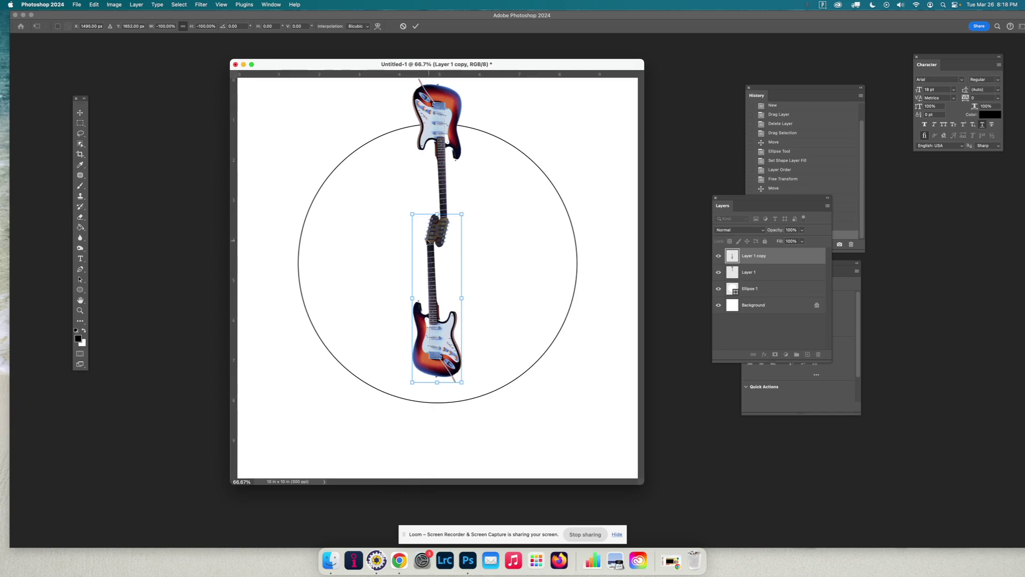
{"action": "left_click_drag", "start_coordinate": [435, 246], "coordinate": [442, 296]}
{"action": "key", "text": "Return"}
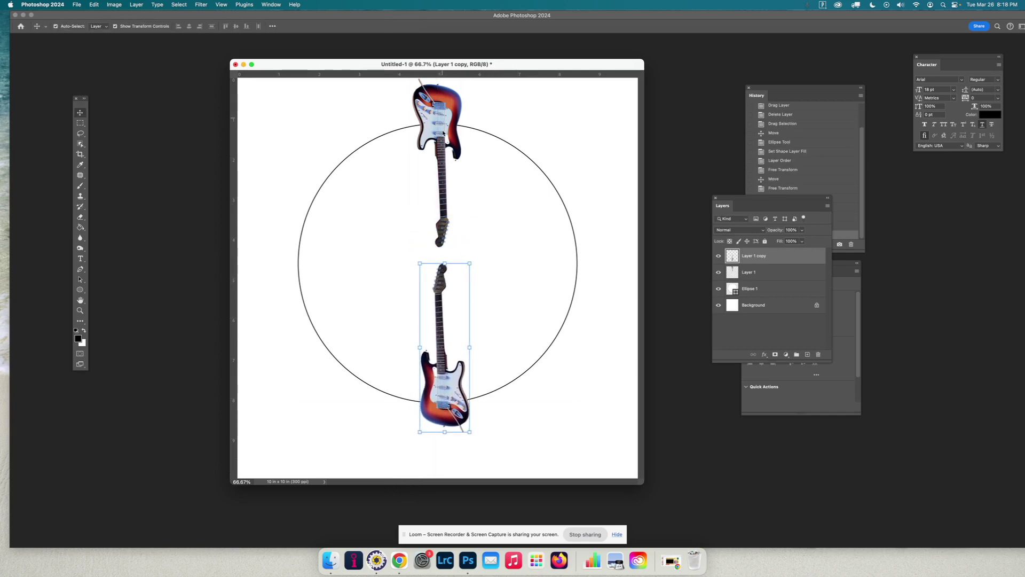
{"action": "left_click_drag", "start_coordinate": [445, 114], "coordinate": [446, 133]}
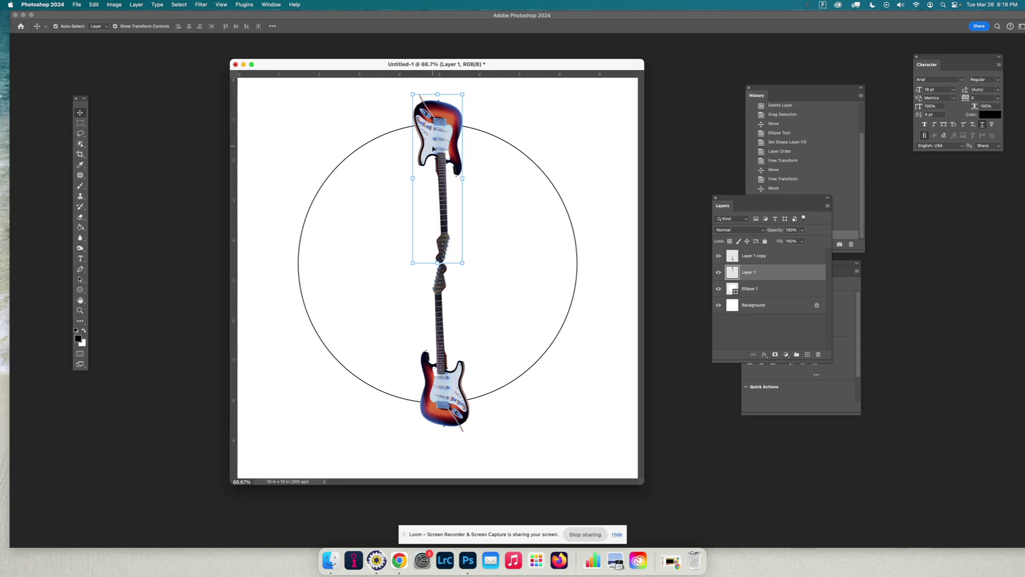
- Duplicate the guitar and lay the copy horizontally across the circle's right edge
{"action": "left_click_drag", "start_coordinate": [800, 275], "coordinate": [808, 354]}
{"action": "left_click_drag", "start_coordinate": [443, 110], "coordinate": [562, 256]}
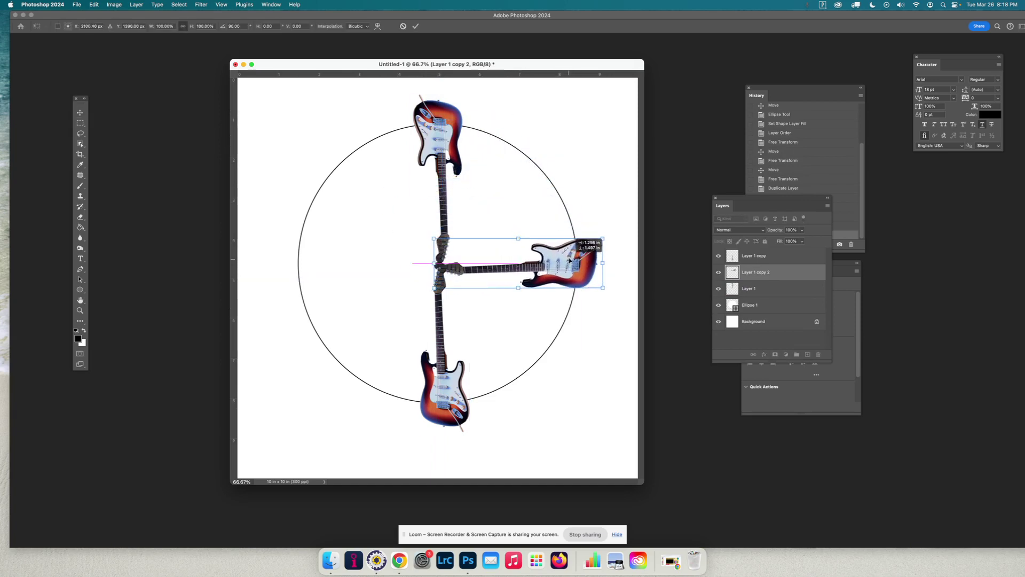
{"action": "left_click_drag", "start_coordinate": [570, 260], "coordinate": [573, 257]}
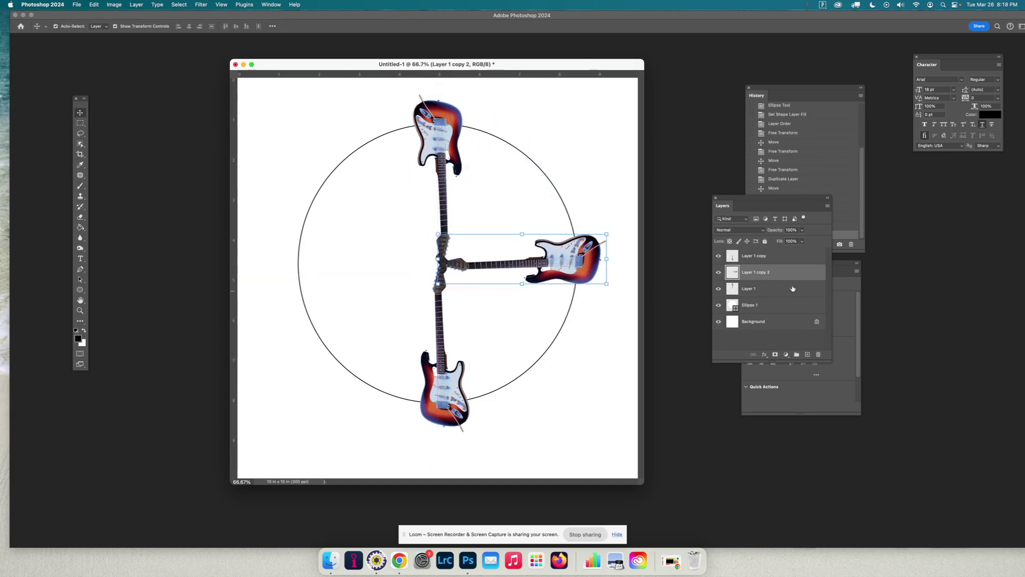
- Duplicate that guitar and rotate it 180° onto the circle's left edge, hiding panels
{"action": "key", "text": "super+j"}
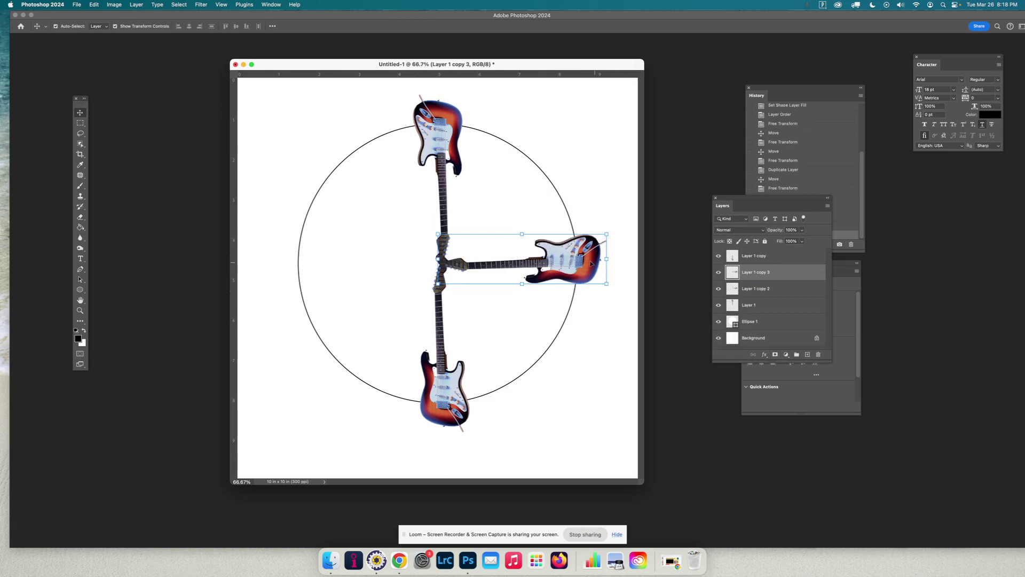
{"action": "left_click_drag", "start_coordinate": [610, 234], "coordinate": [354, 303]}
{"action": "key", "text": "super+z"}
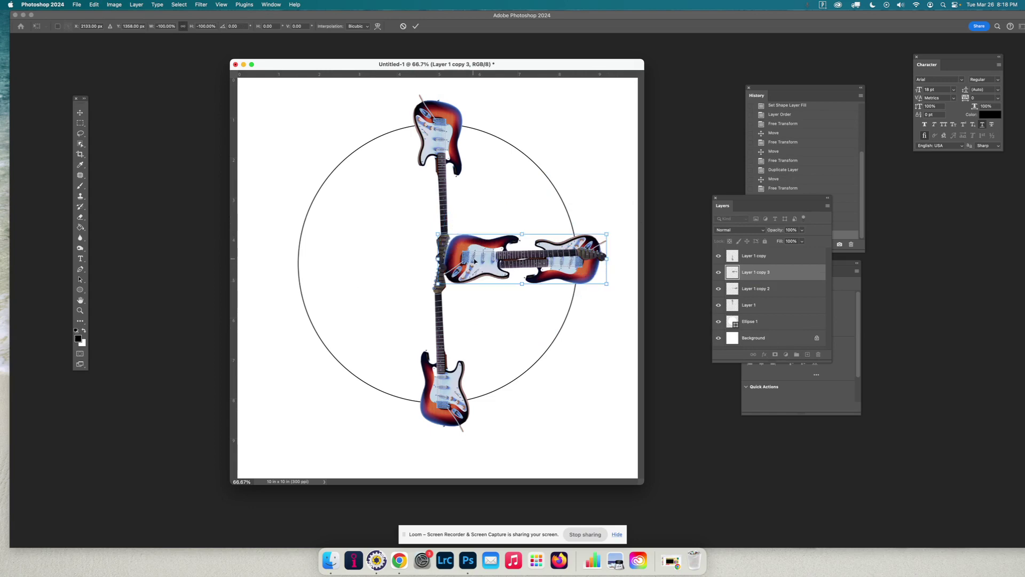
{"action": "left_click_drag", "start_coordinate": [473, 260], "coordinate": [310, 256]}
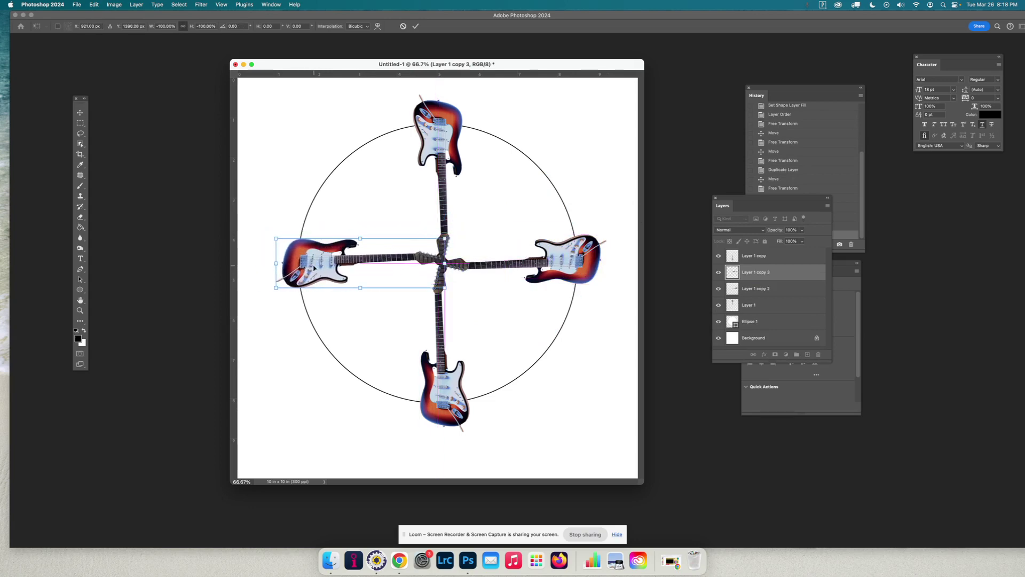
{"action": "key", "text": "Return"}
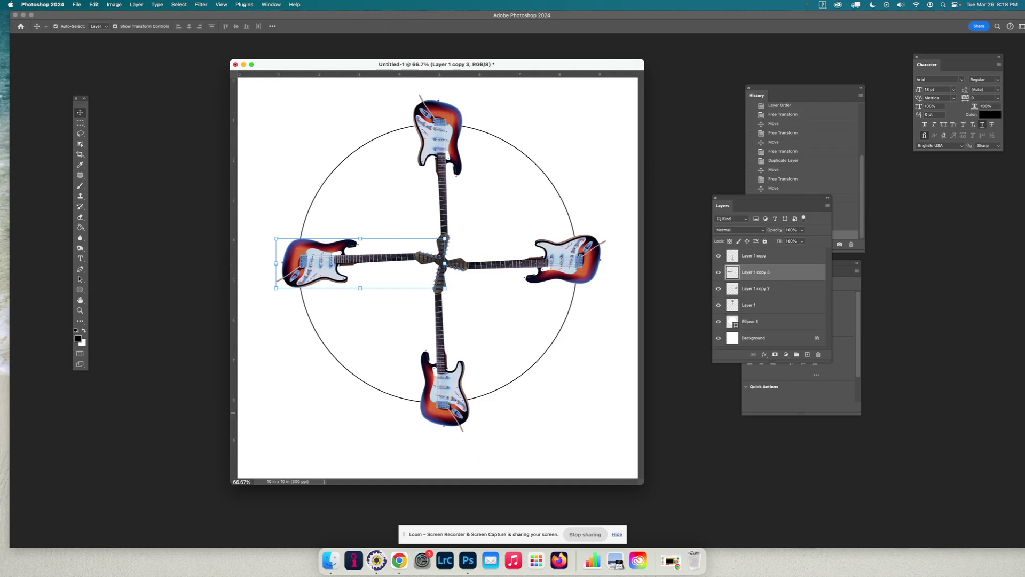
{"action": "key", "text": "Tab"}
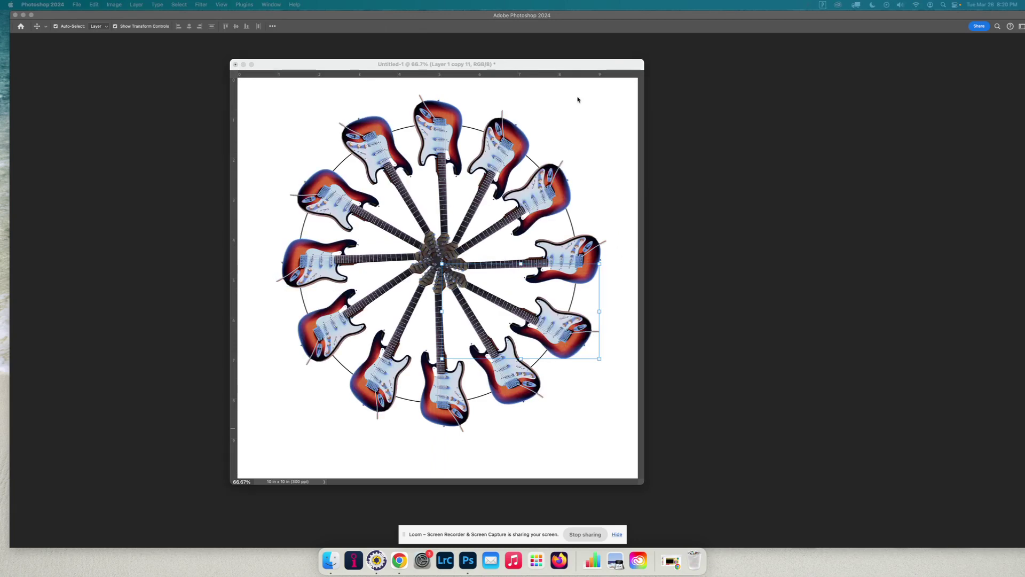
- Rotate the upper-right guitar about 3.29° so it lines up with the ring
{"action": "key", "text": "Tab"}
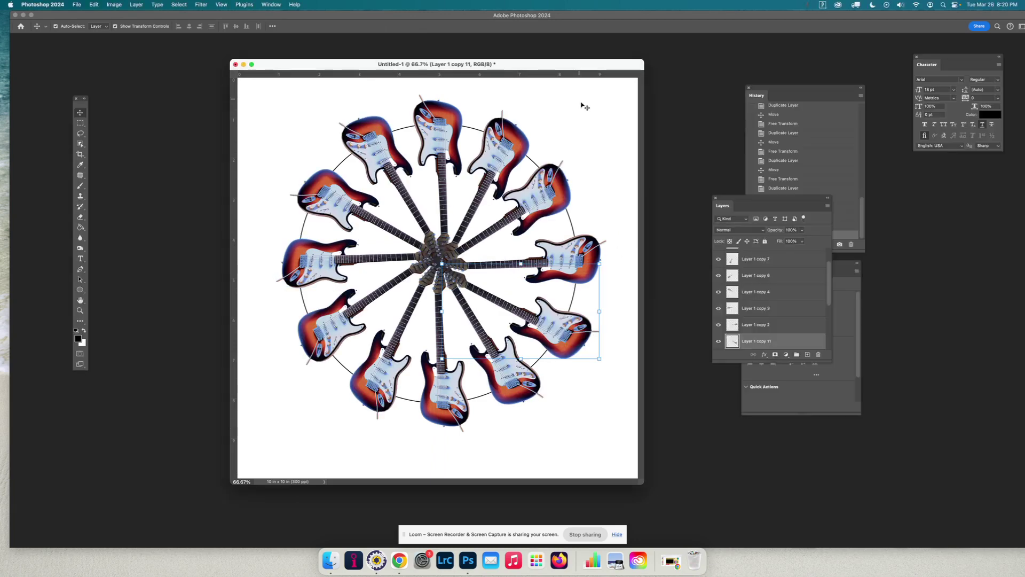
{"action": "left_click", "coordinate": [627, 257]}
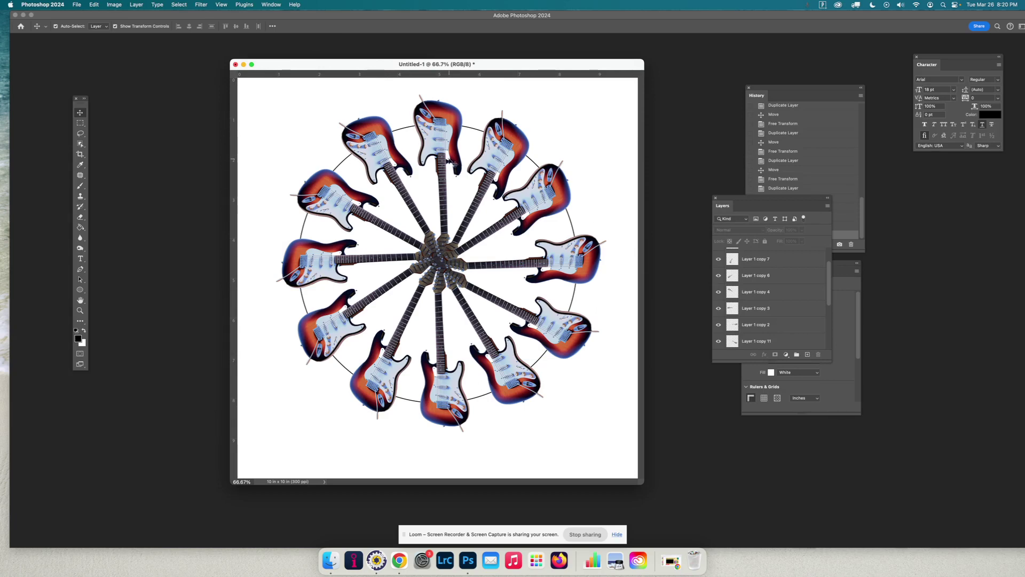
{"action": "left_click", "coordinate": [584, 163]}
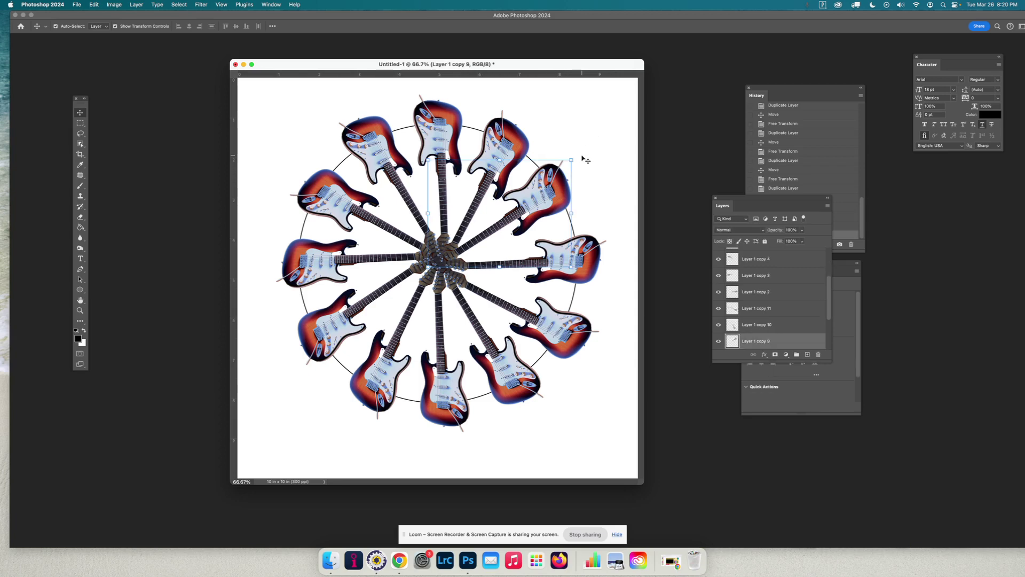
{"action": "left_click_drag", "start_coordinate": [576, 156], "coordinate": [579, 164]}
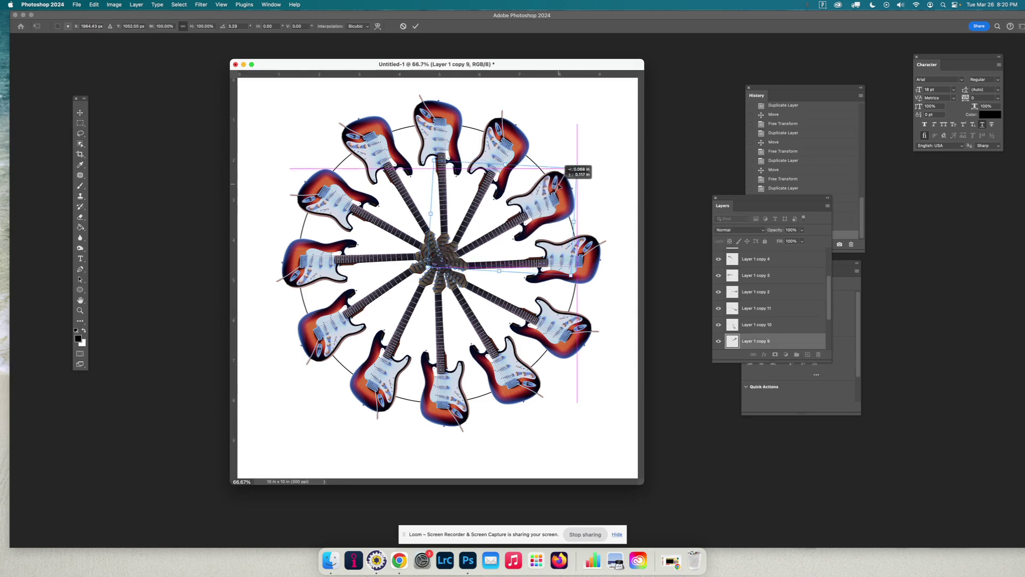
{"action": "key", "text": "Return"}
- Select the top guitar and briefly hide and reshow its Layer 1
{"action": "left_click", "coordinate": [427, 110]}
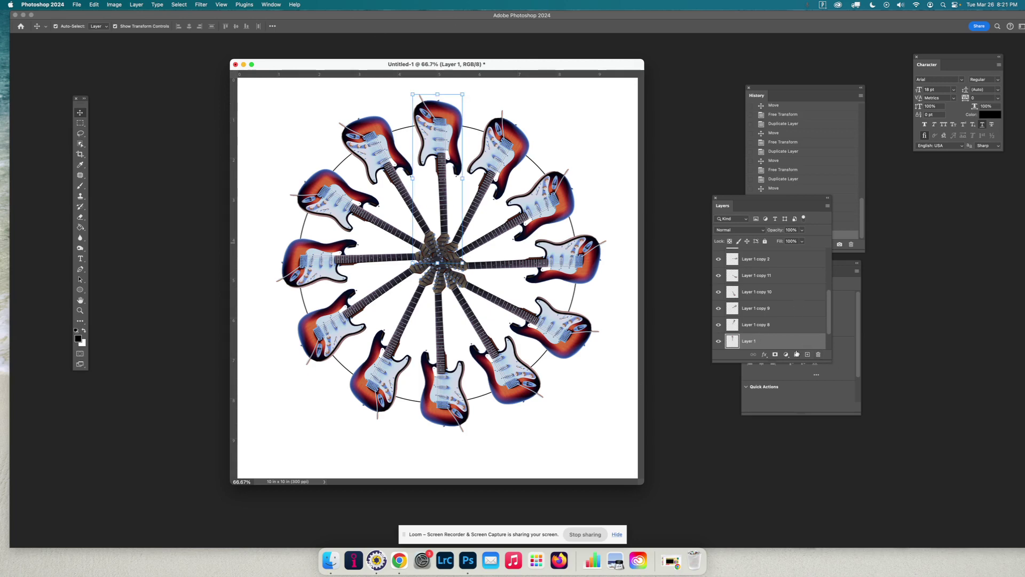
{"action": "left_click", "coordinate": [718, 341]}
{"action": "left_click", "coordinate": [718, 341]}
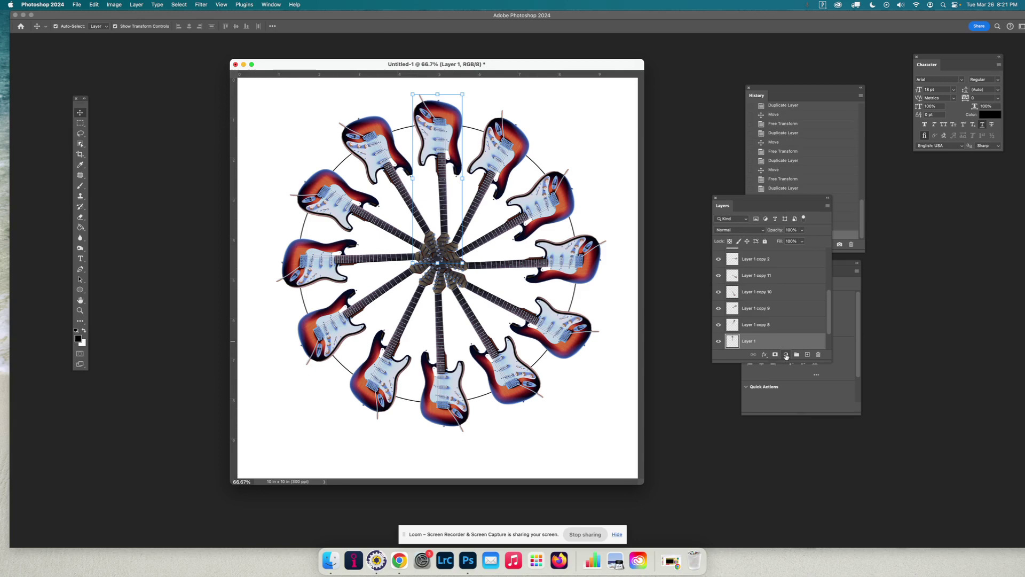
- Add a Color Balance adjustment layer clipped to the top guitar's Layer 1
{"action": "left_click", "coordinate": [786, 355]}
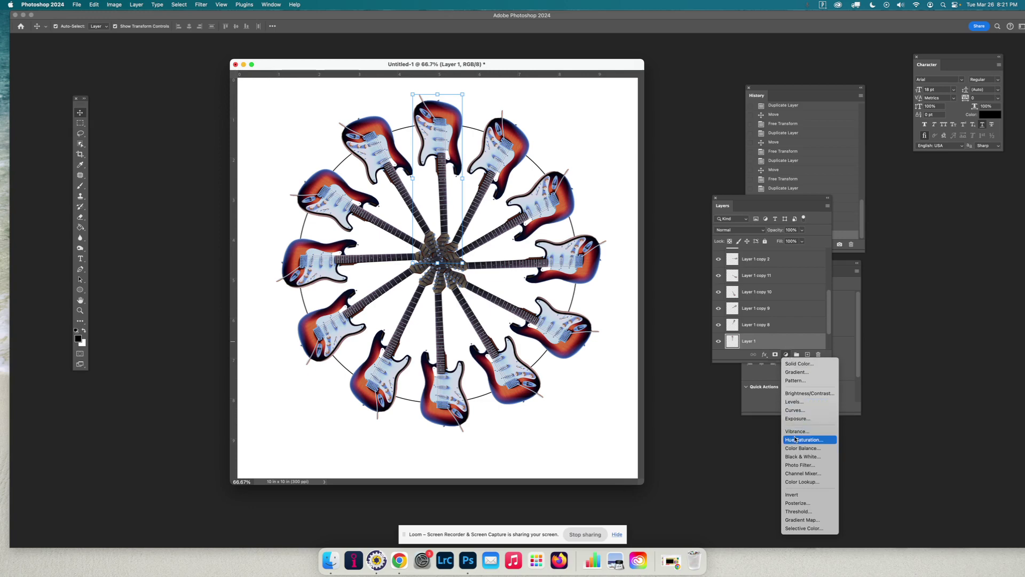
{"action": "left_click", "coordinate": [819, 452]}
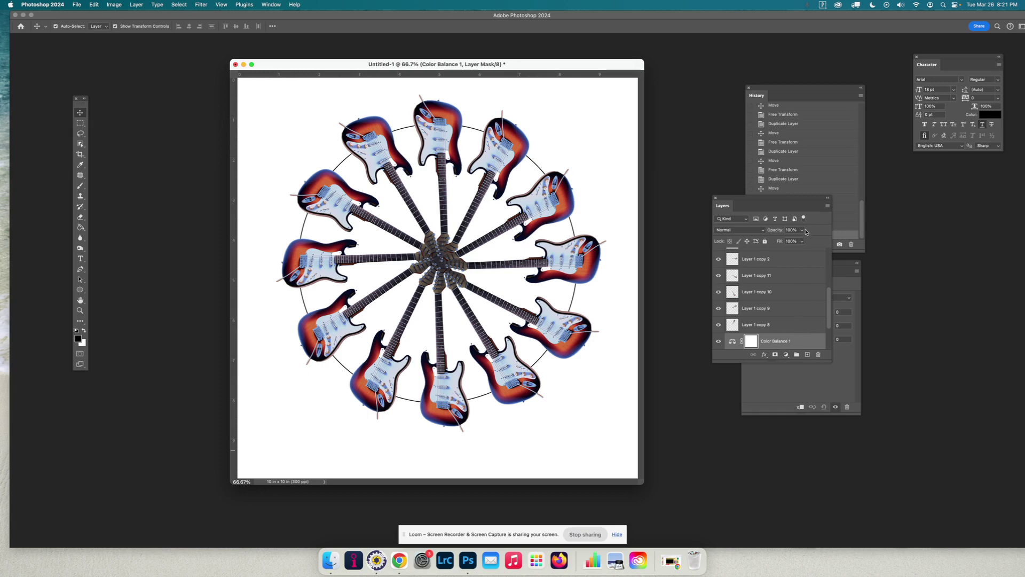
{"action": "left_click_drag", "start_coordinate": [792, 201], "coordinate": [949, 249]}
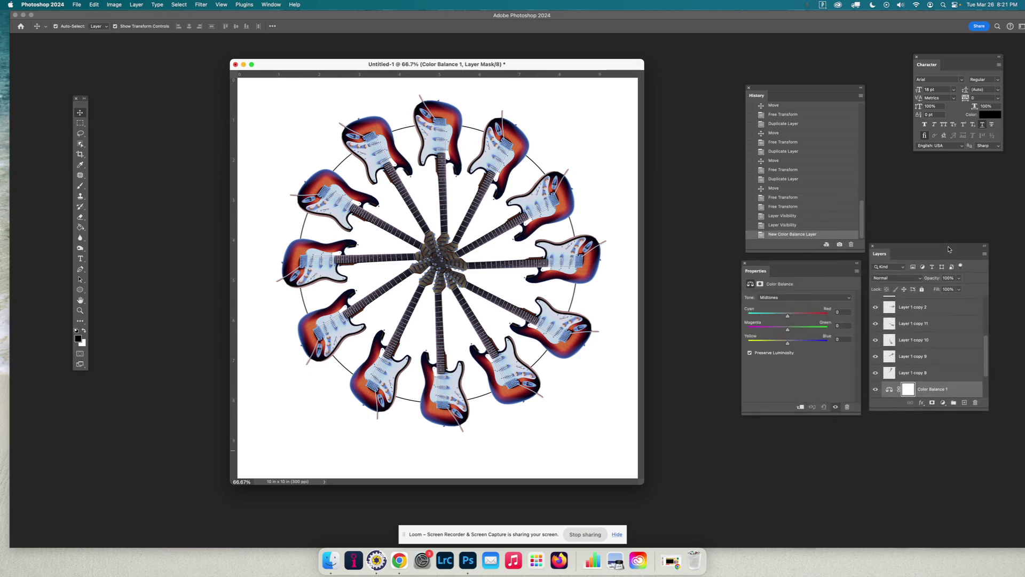
{"action": "left_click_drag", "start_coordinate": [831, 266], "coordinate": [784, 266]}
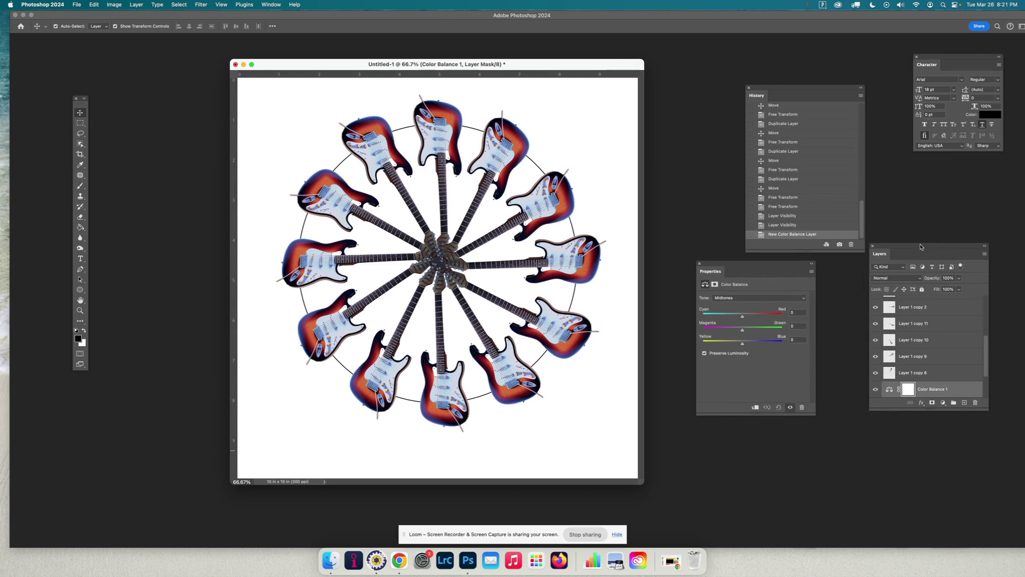
{"action": "left_click_drag", "start_coordinate": [920, 246], "coordinate": [881, 262]}
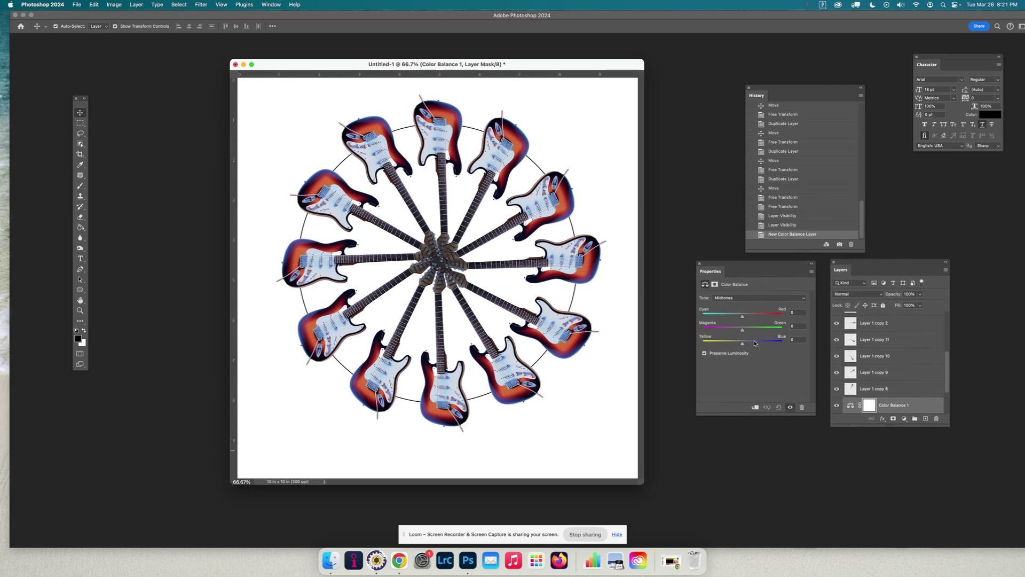
{"action": "left_click", "coordinate": [755, 408]}
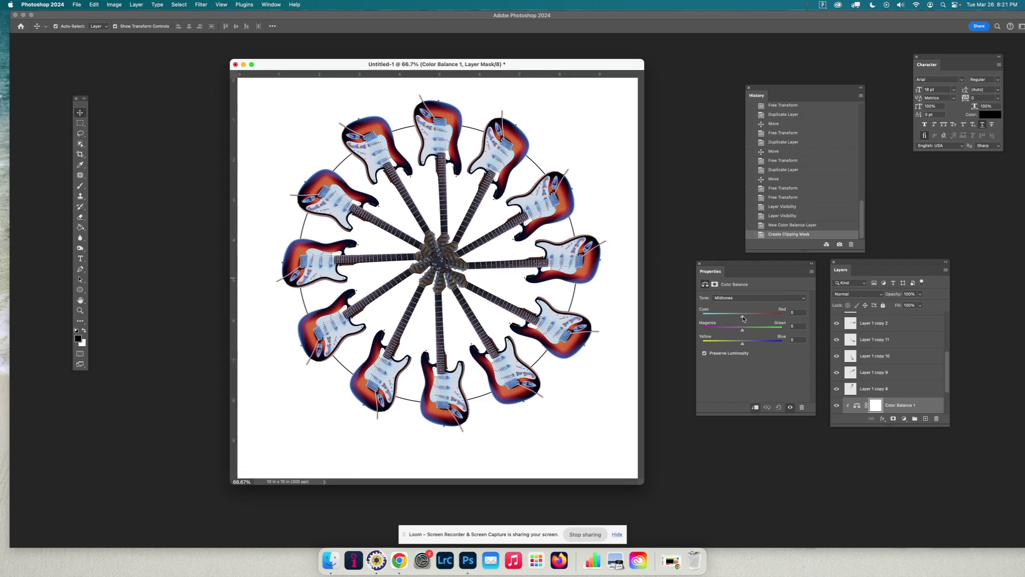
- Push the Midtones and Shadows Cyan–Red sliders to +100 red
{"action": "left_click_drag", "start_coordinate": [743, 318], "coordinate": [799, 323]}
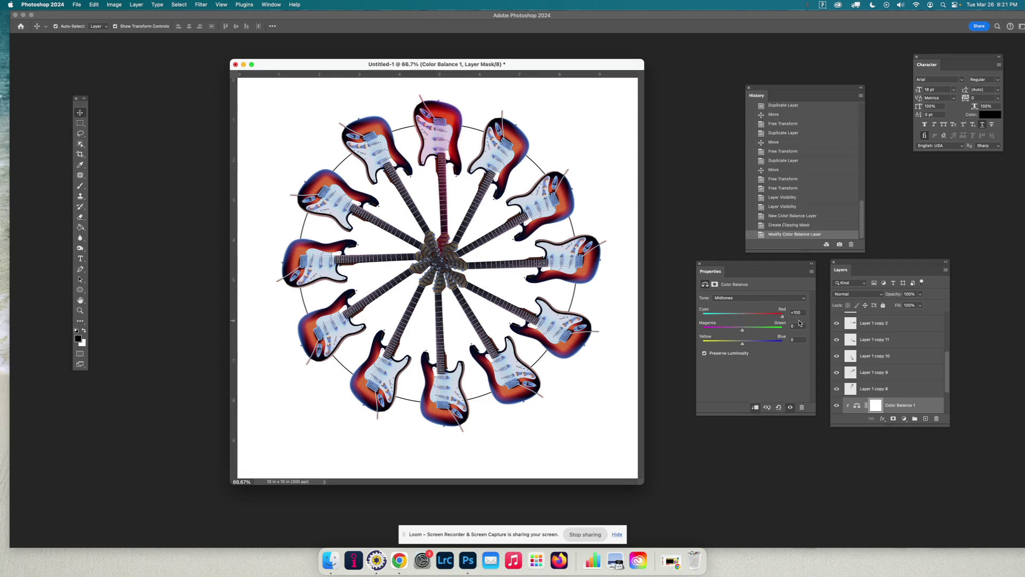
{"action": "left_click", "coordinate": [778, 297]}
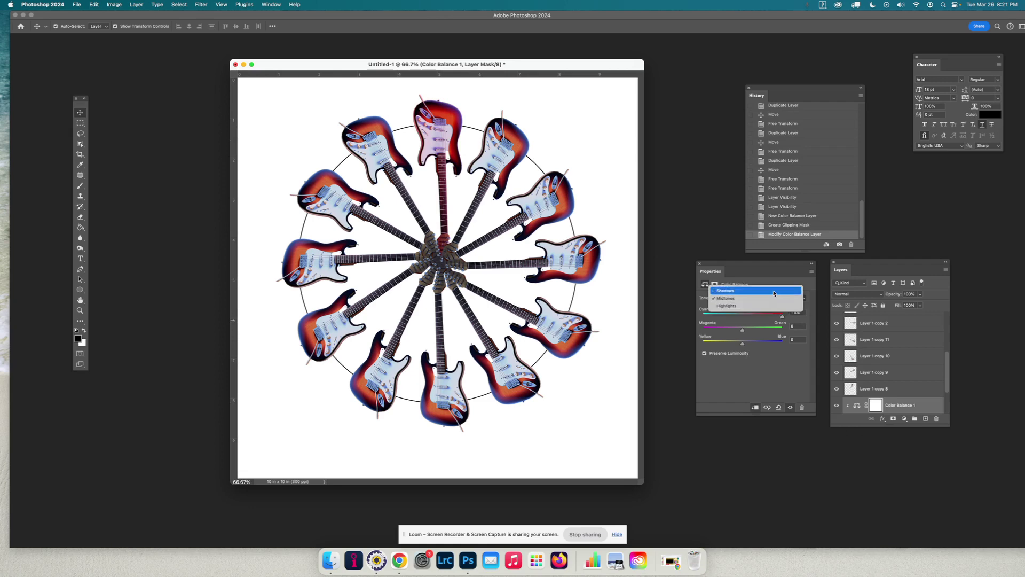
{"action": "left_click", "coordinate": [774, 293]}
{"action": "left_click_drag", "start_coordinate": [743, 318], "coordinate": [797, 321]}
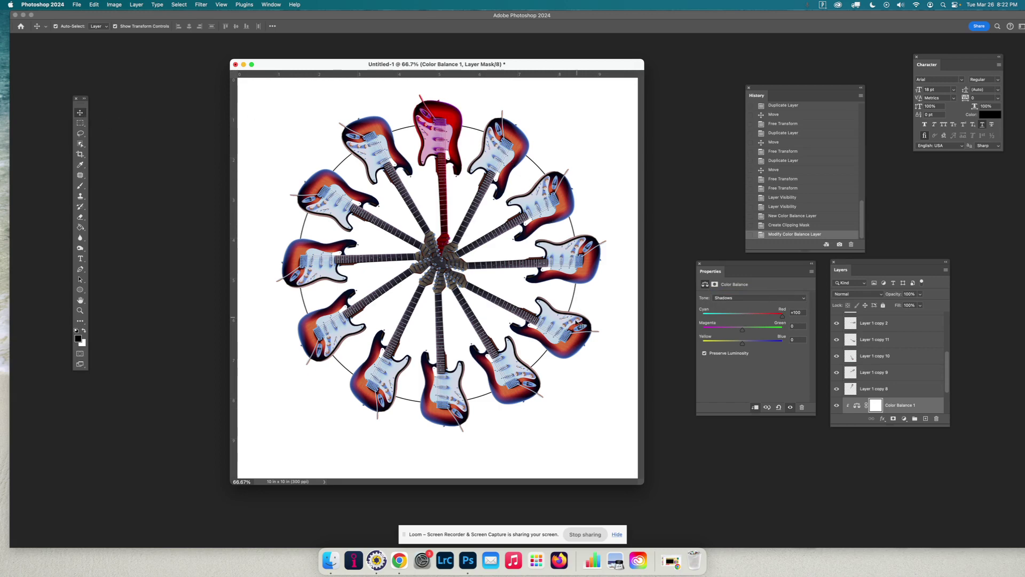
- Clip a Color Balance layer to Layer 1 copy 11 with Midtones and Shadows Yellow–Blue at +100
{"action": "left_click", "coordinate": [574, 330]}
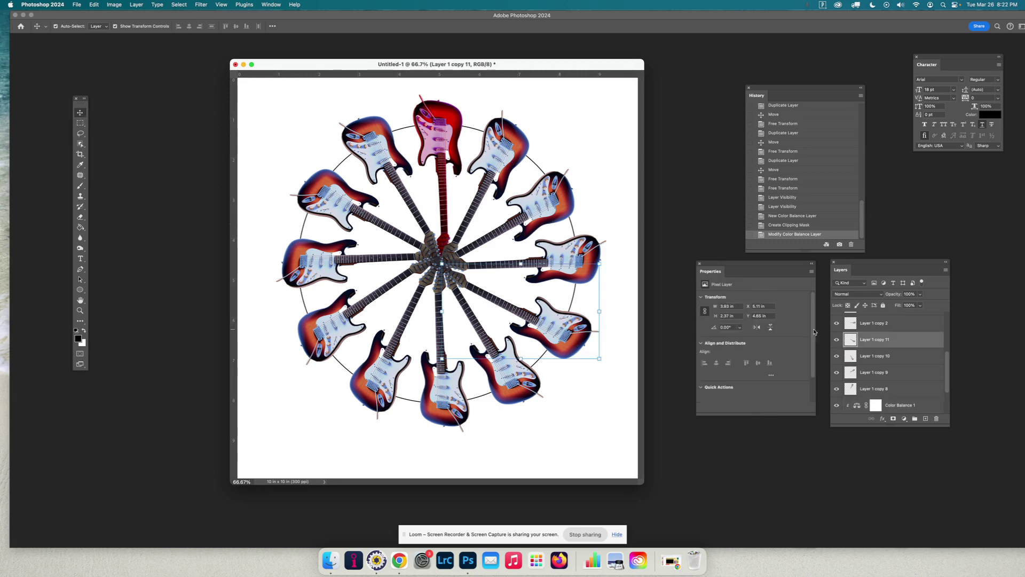
{"action": "left_click", "coordinate": [904, 419]}
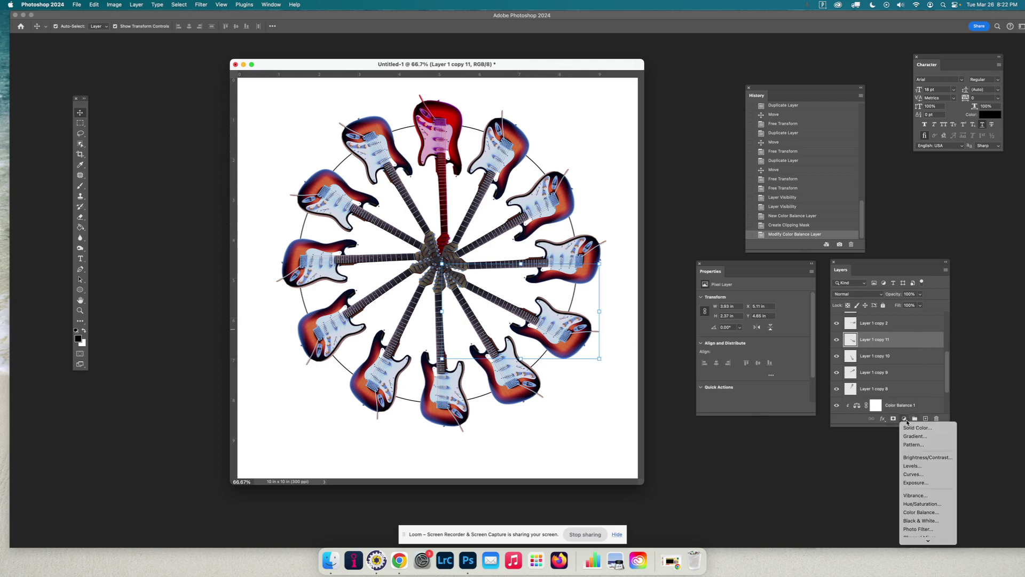
{"action": "left_click", "coordinate": [929, 512]}
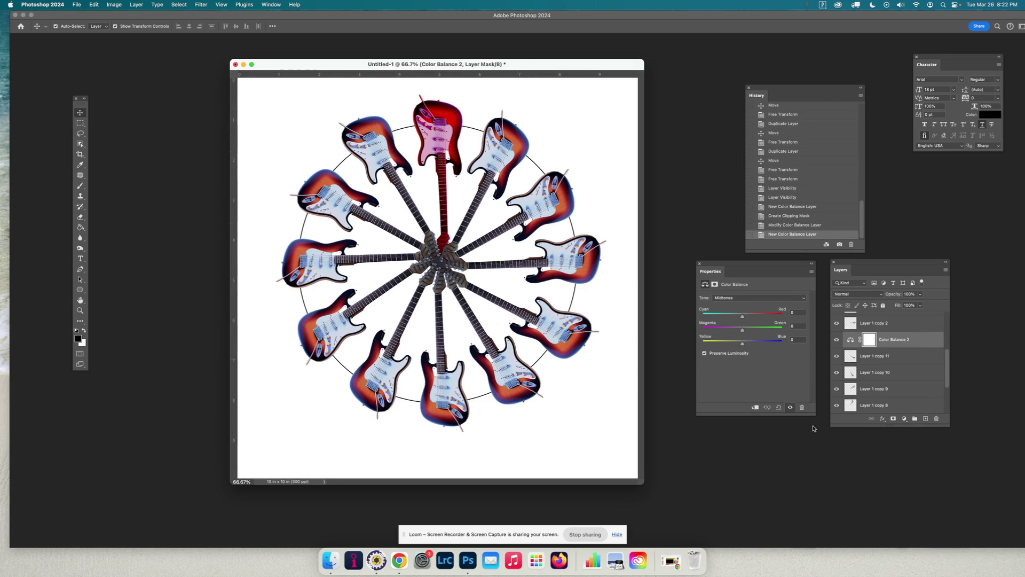
{"action": "left_click", "coordinate": [755, 408]}
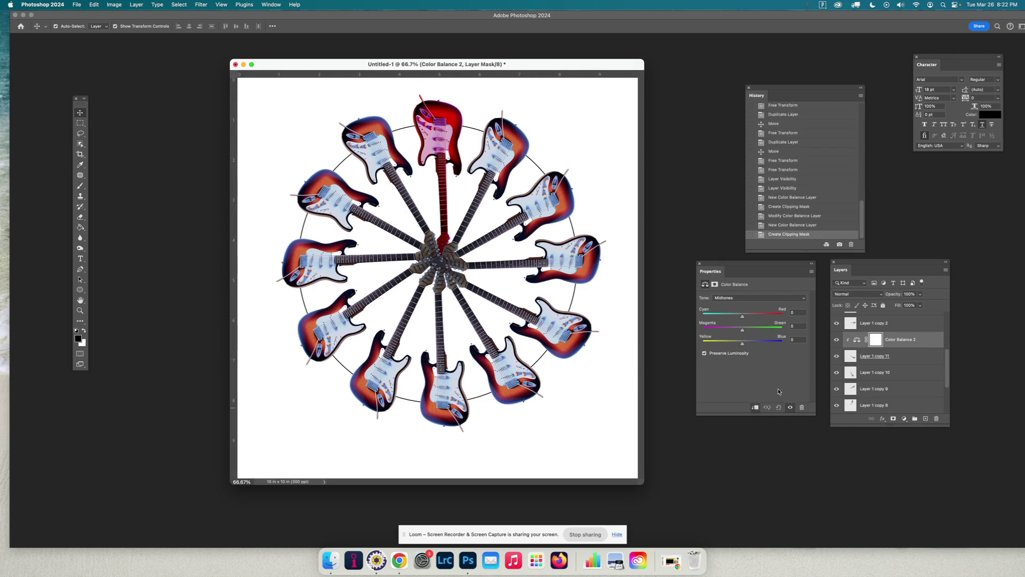
{"action": "left_click_drag", "start_coordinate": [742, 343], "coordinate": [800, 347]}
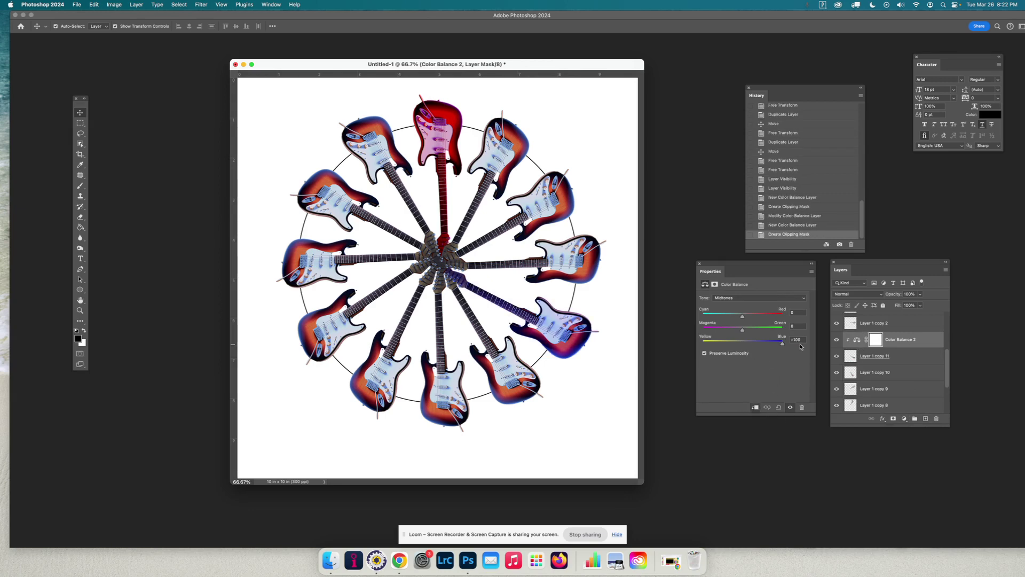
{"action": "left_click", "coordinate": [769, 299]}
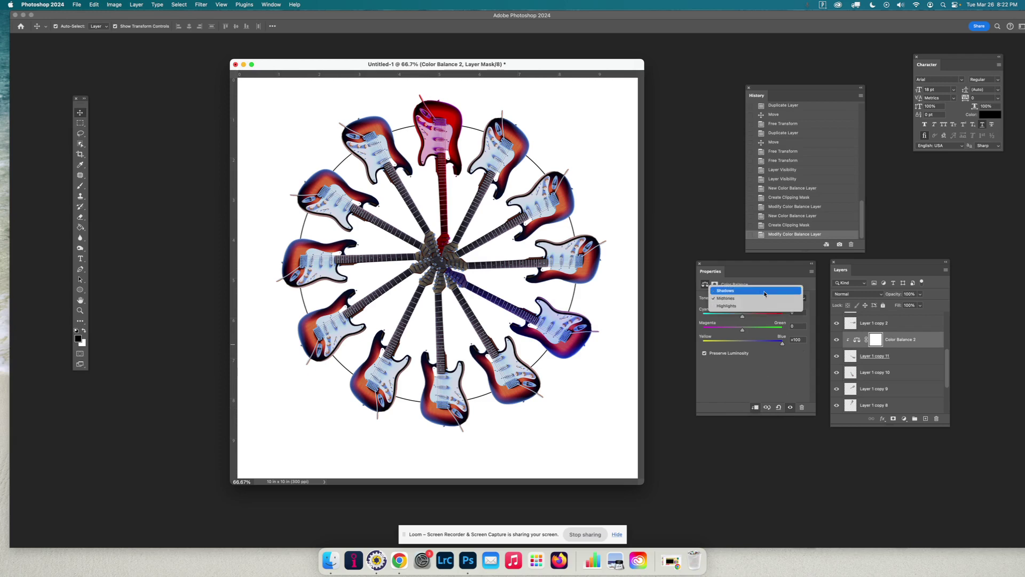
{"action": "left_click", "coordinate": [736, 289]}
{"action": "left_click_drag", "start_coordinate": [744, 347], "coordinate": [783, 344]}
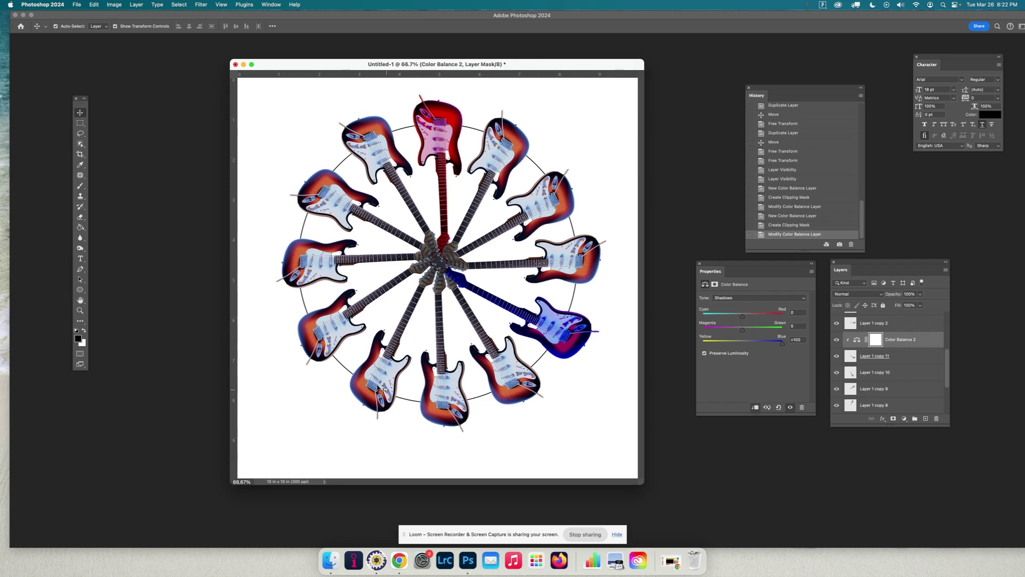
- Clip a Color Balance layer to Layer 1 copy 6 with Midtones and Shadows Magenta–Green at +100
{"action": "left_click", "coordinate": [330, 332]}
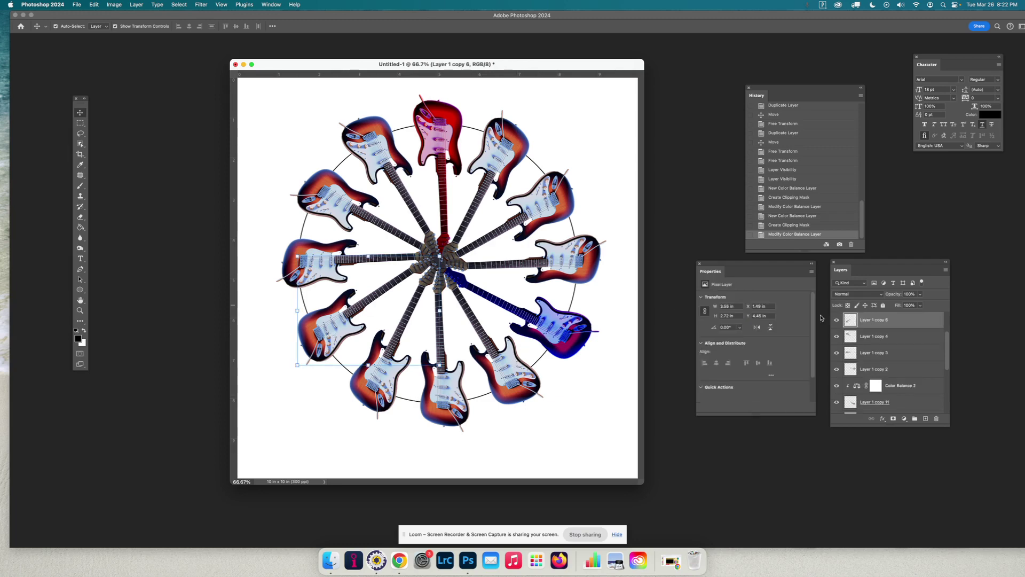
{"action": "left_click", "coordinate": [904, 418]}
{"action": "left_click", "coordinate": [941, 516]}
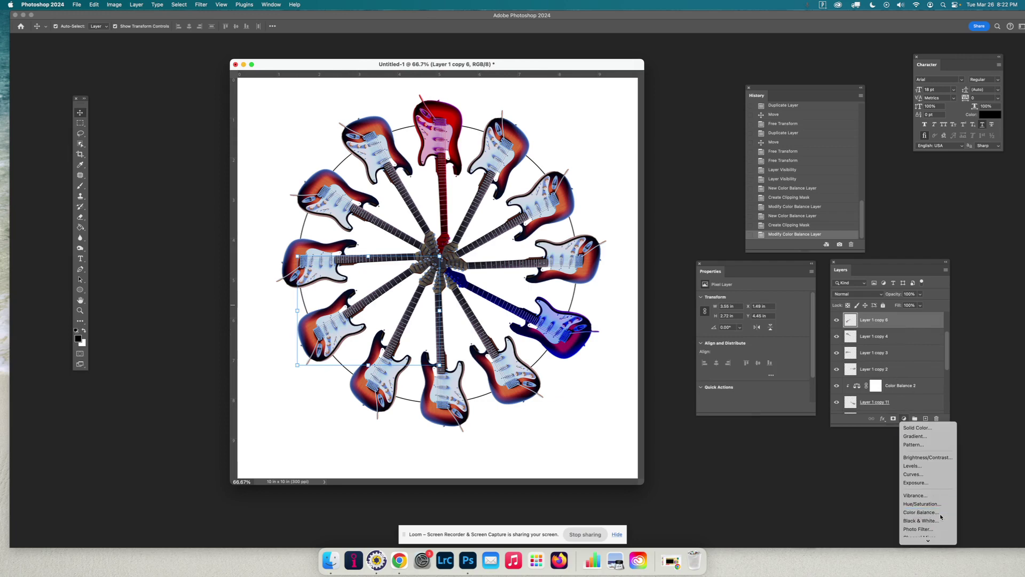
{"action": "left_click", "coordinate": [755, 408]}
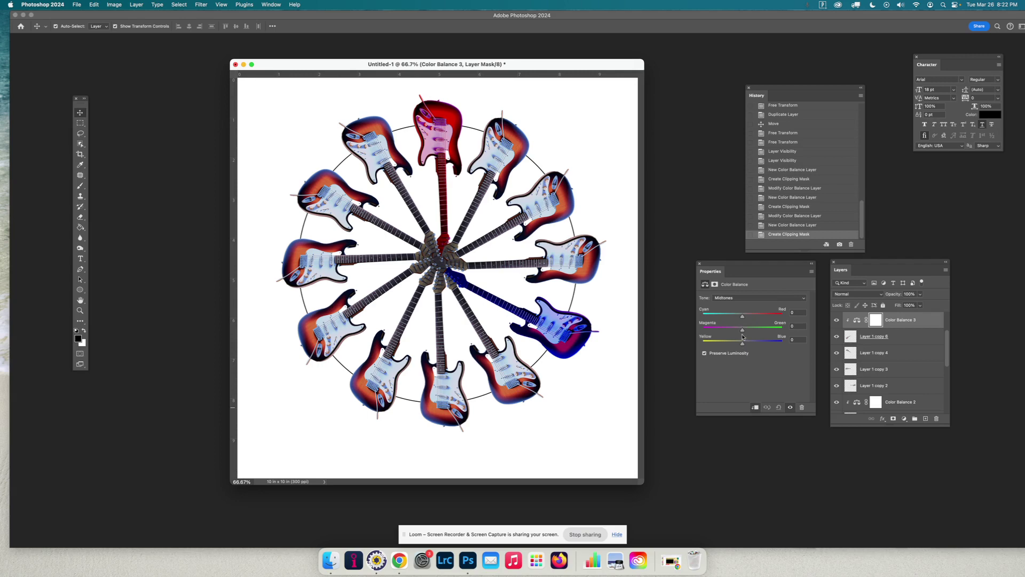
{"action": "left_click_drag", "start_coordinate": [743, 330], "coordinate": [783, 330]}
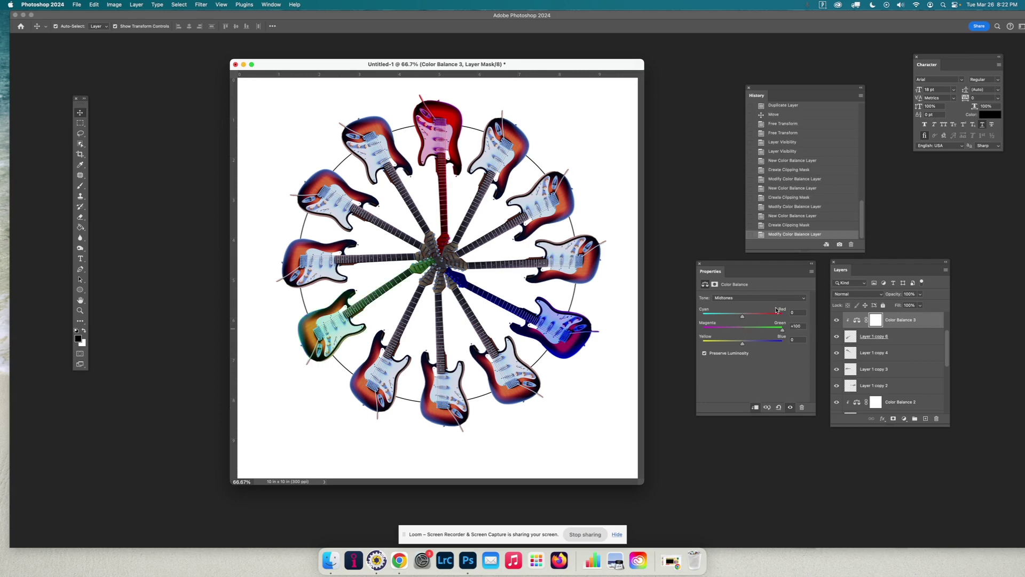
{"action": "left_click", "coordinate": [759, 297]}
{"action": "left_click", "coordinate": [736, 289]}
{"action": "left_click_drag", "start_coordinate": [745, 330], "coordinate": [802, 333]}
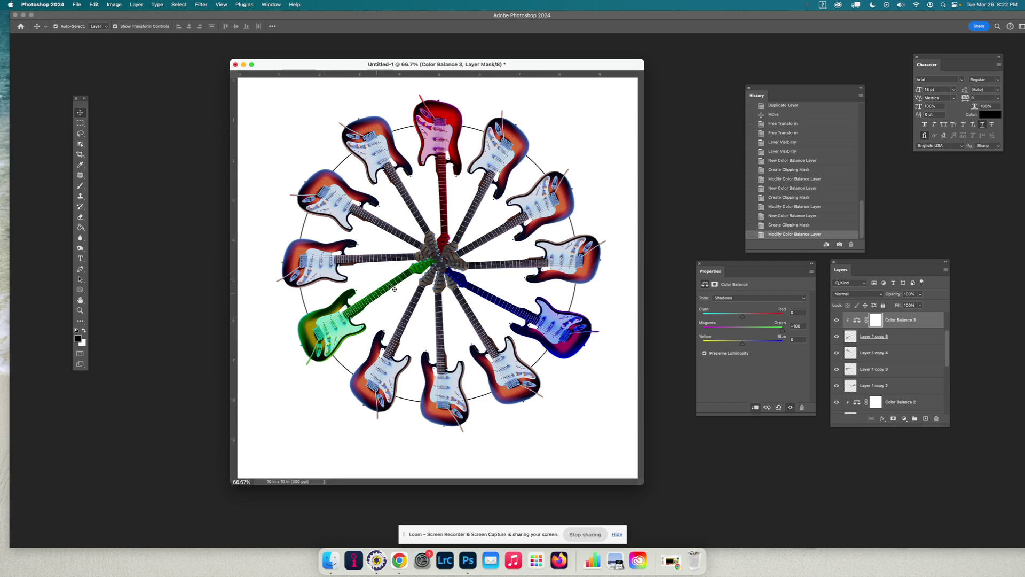
- Clip a Color Balance layer to Layer 1 copy 9 with Midtones and Shadows Magenta–Green at -100
{"action": "left_click", "coordinate": [547, 202]}
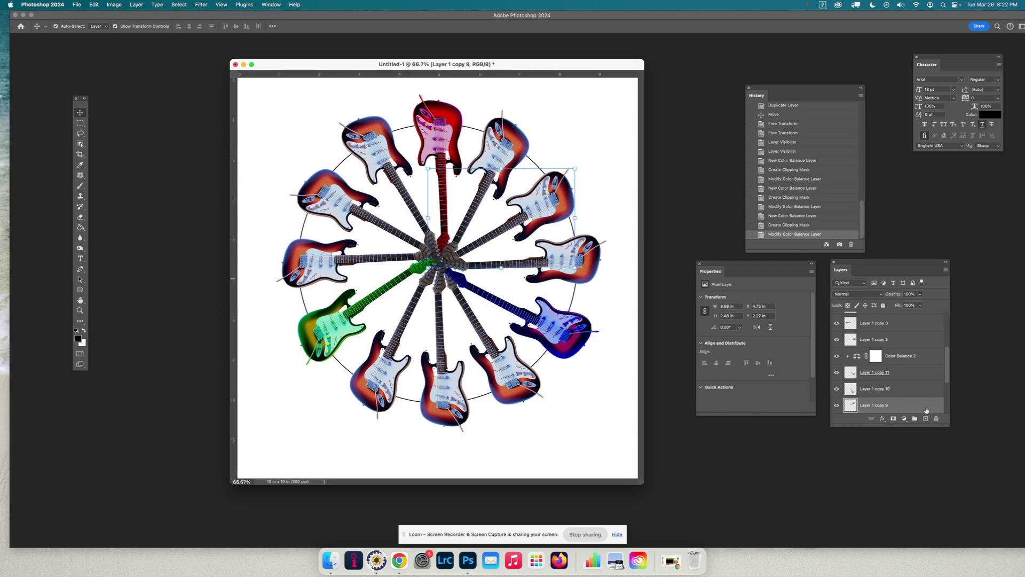
{"action": "left_click", "coordinate": [905, 419]}
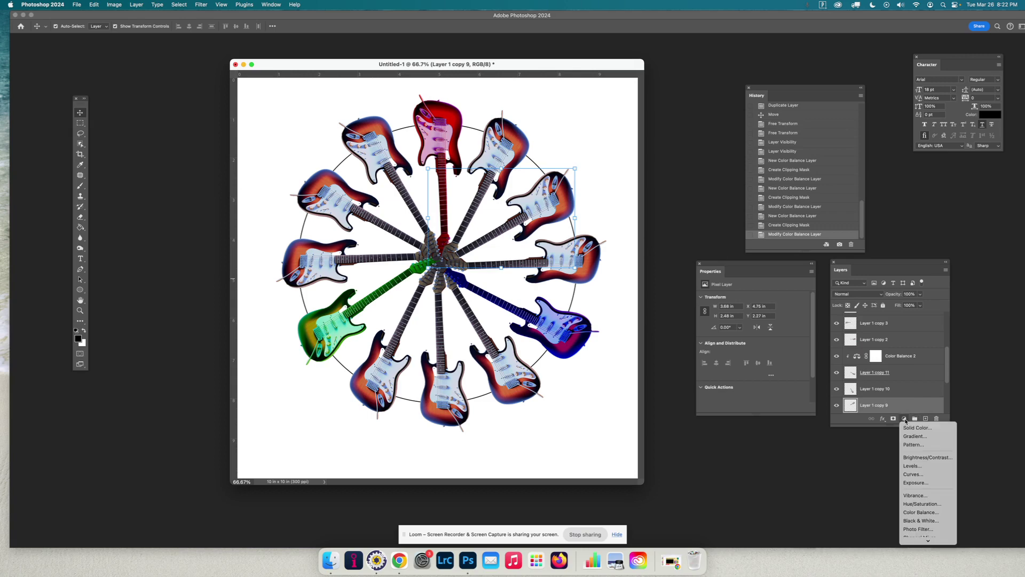
{"action": "left_click", "coordinate": [921, 512]}
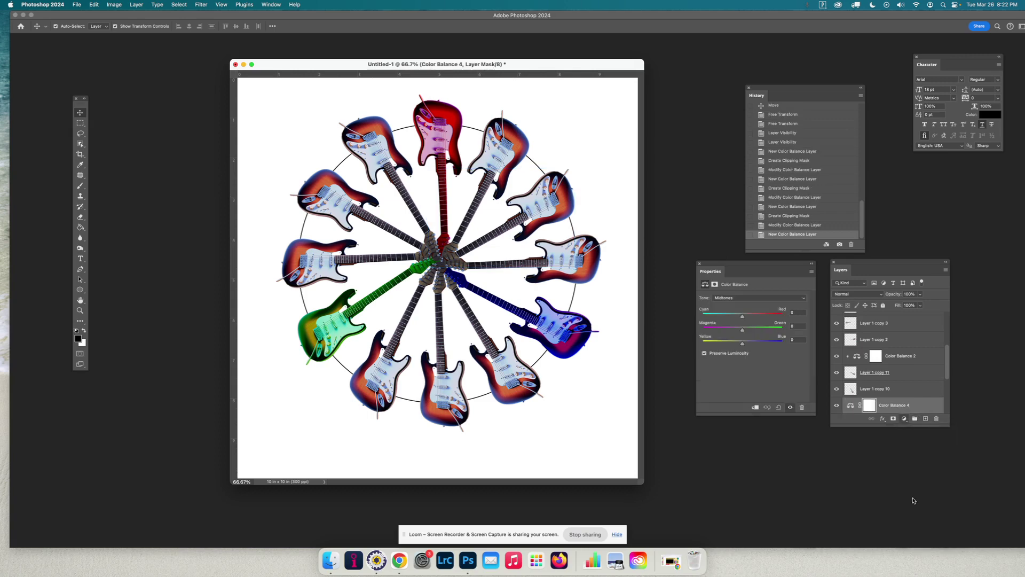
{"action": "left_click", "coordinate": [756, 408]}
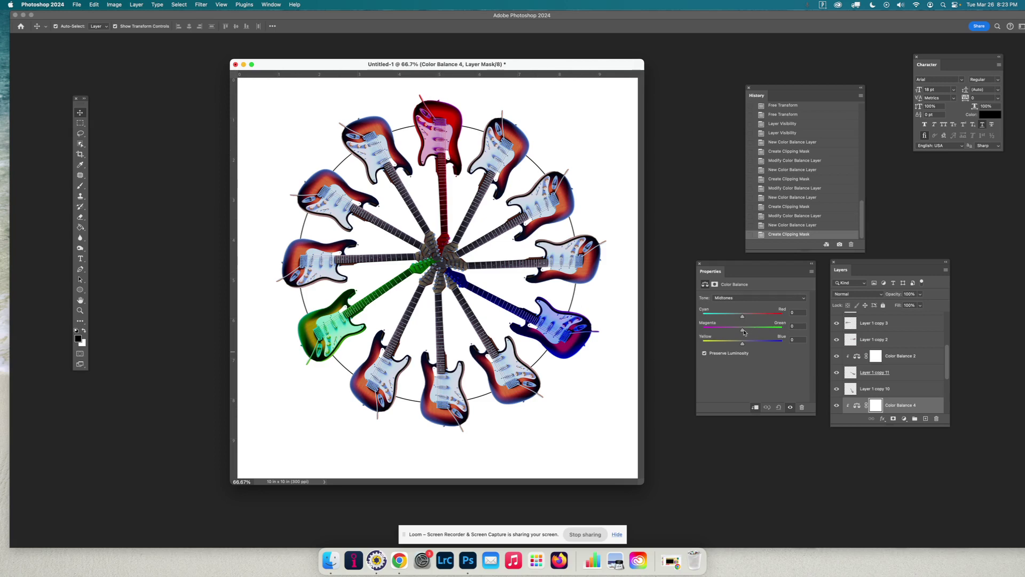
{"action": "left_click_drag", "start_coordinate": [743, 332], "coordinate": [695, 332]}
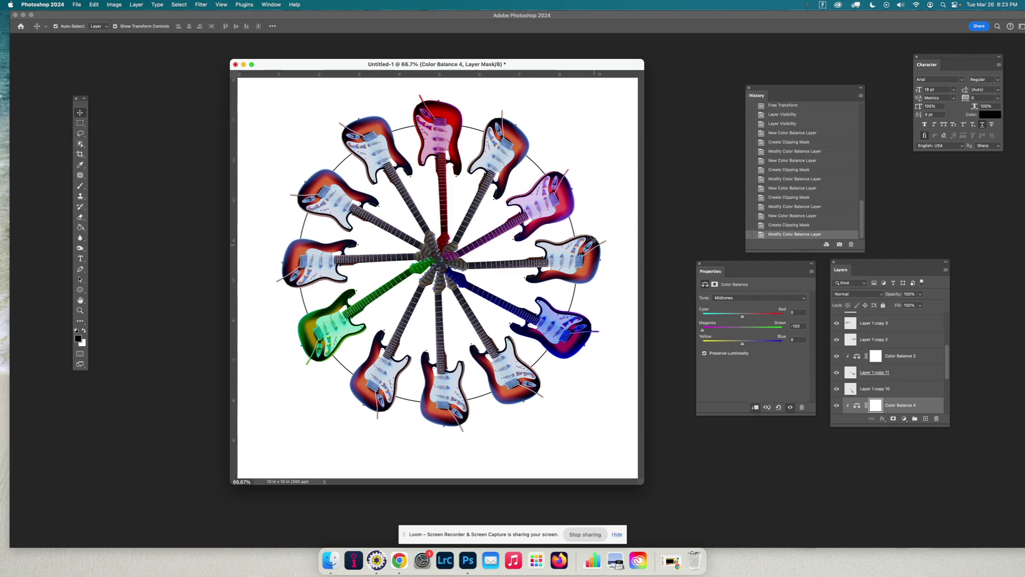
{"action": "left_click", "coordinate": [780, 299]}
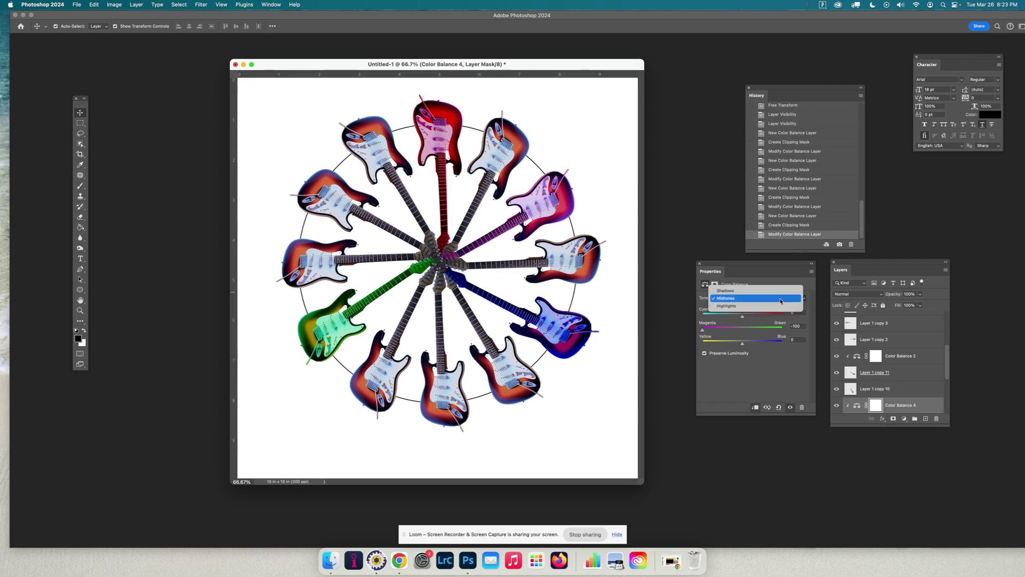
{"action": "left_click", "coordinate": [774, 291]}
{"action": "left_click_drag", "start_coordinate": [743, 330], "coordinate": [701, 332]}
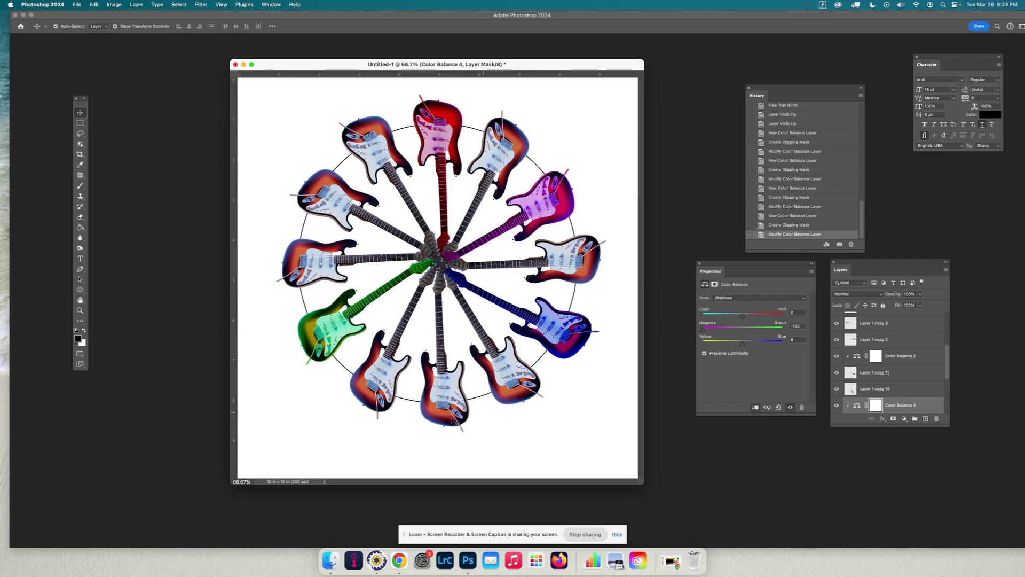
{"action": "left_click", "coordinate": [434, 392]}
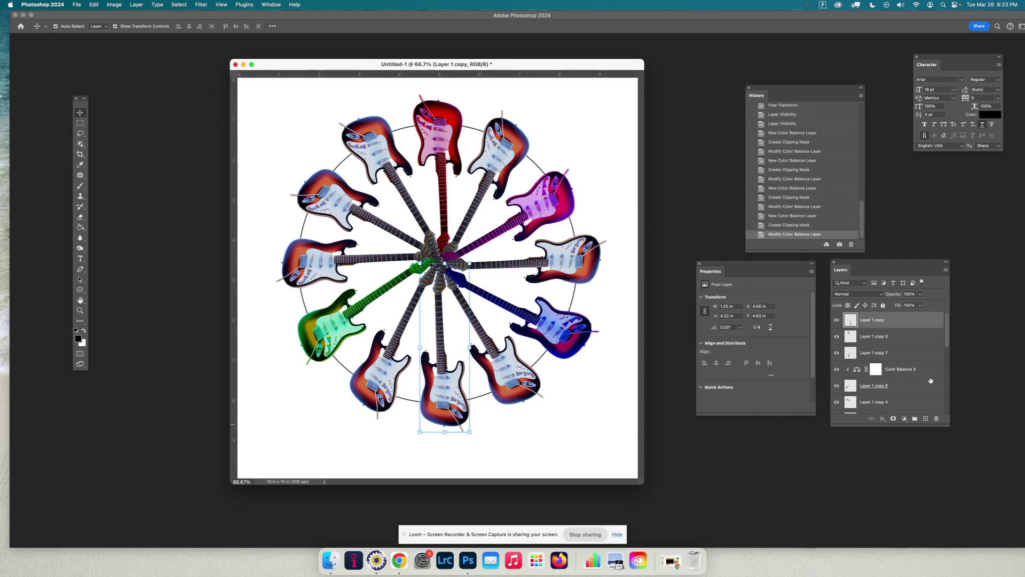
- Clip a Color Balance layer to Layer 1 copy with Midtones and Shadows Cyan–Red at -100
{"action": "left_click", "coordinate": [905, 420]}
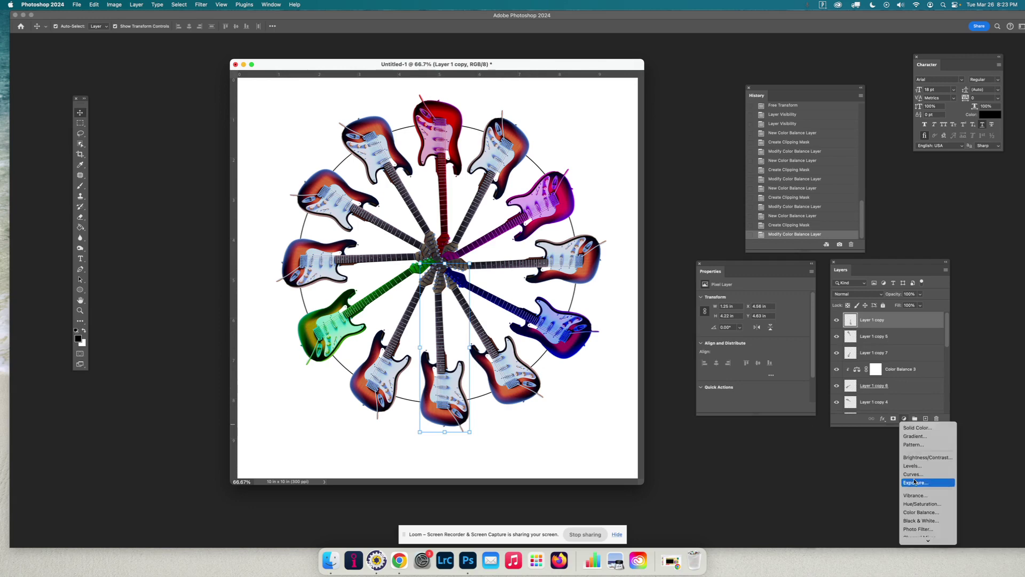
{"action": "left_click", "coordinate": [906, 511]}
{"action": "left_click", "coordinate": [754, 408]}
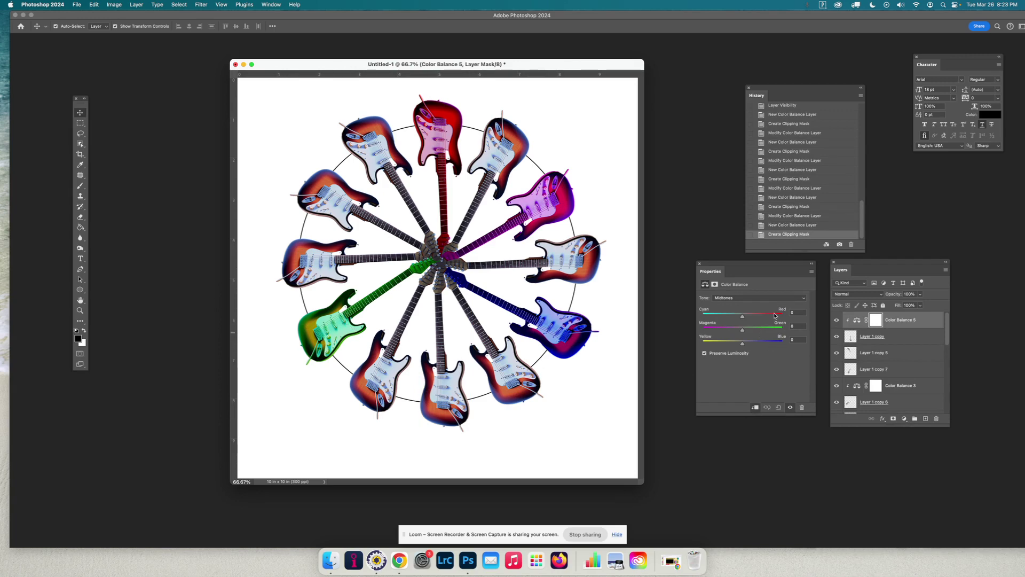
{"action": "left_click_drag", "start_coordinate": [742, 316], "coordinate": [694, 316]}
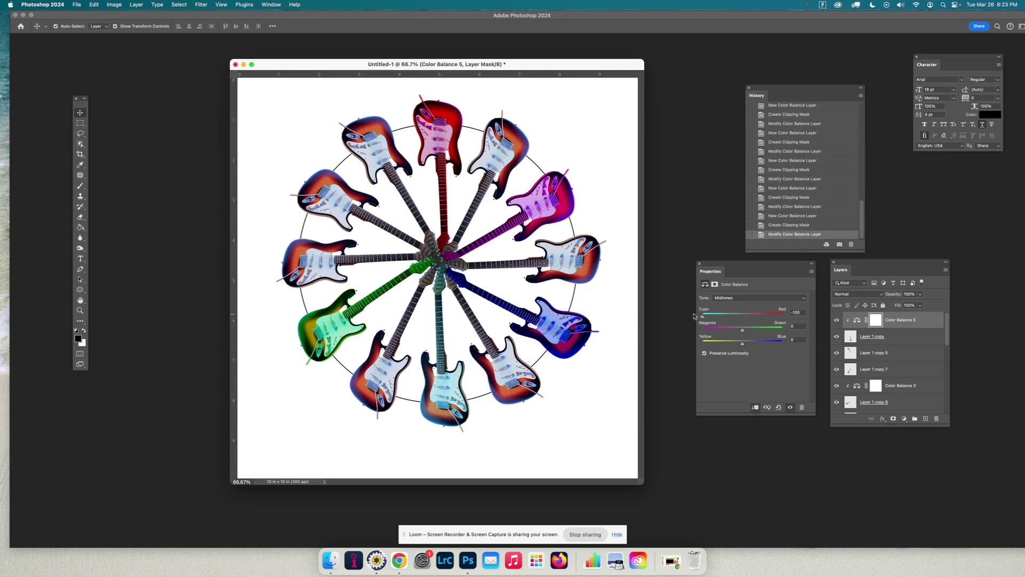
{"action": "left_click", "coordinate": [754, 299]}
{"action": "left_click", "coordinate": [753, 291]}
{"action": "left_click_drag", "start_coordinate": [742, 316], "coordinate": [693, 317]}
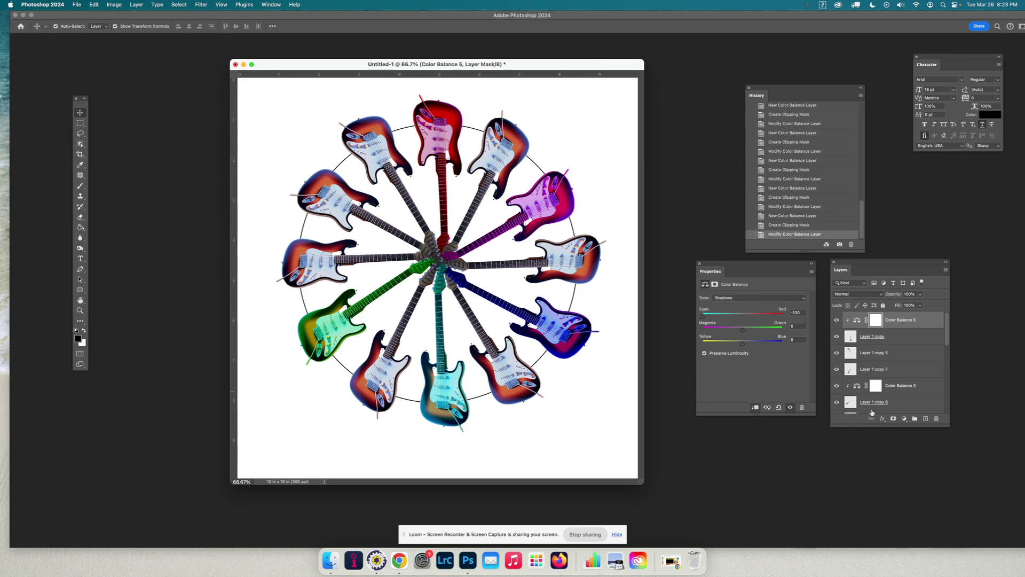
- Clip a Color Balance layer to Layer 1 copy 4 with Midtones and Shadows Yellow–Blue at -100
{"action": "left_click", "coordinate": [324, 196]}
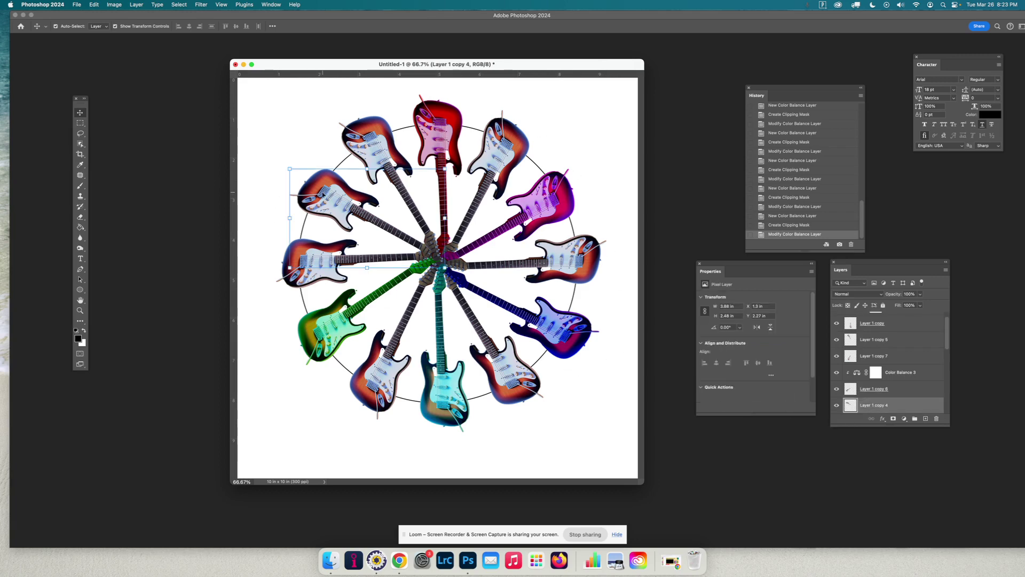
{"action": "left_click", "coordinate": [904, 418]}
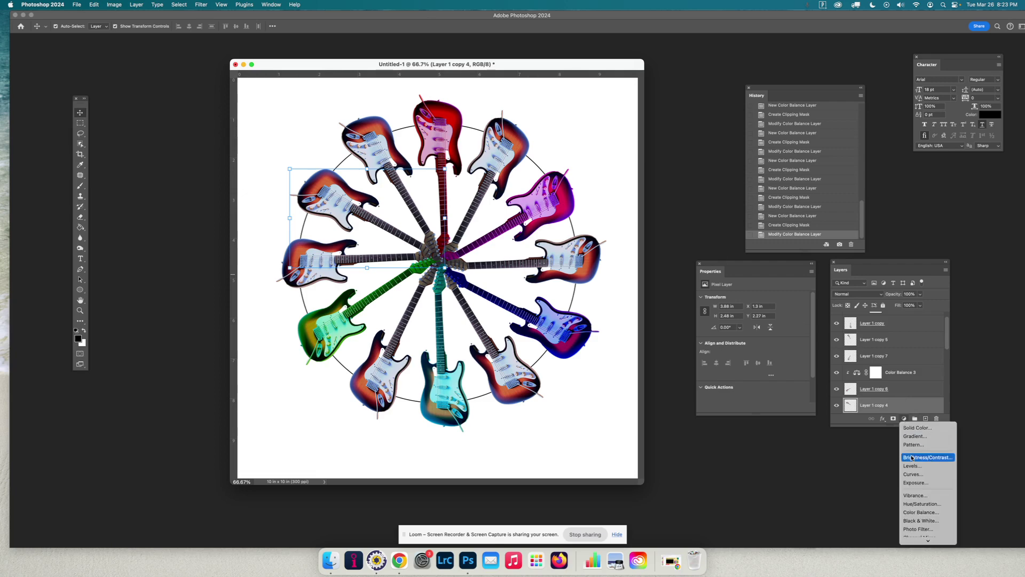
{"action": "left_click", "coordinate": [920, 512]}
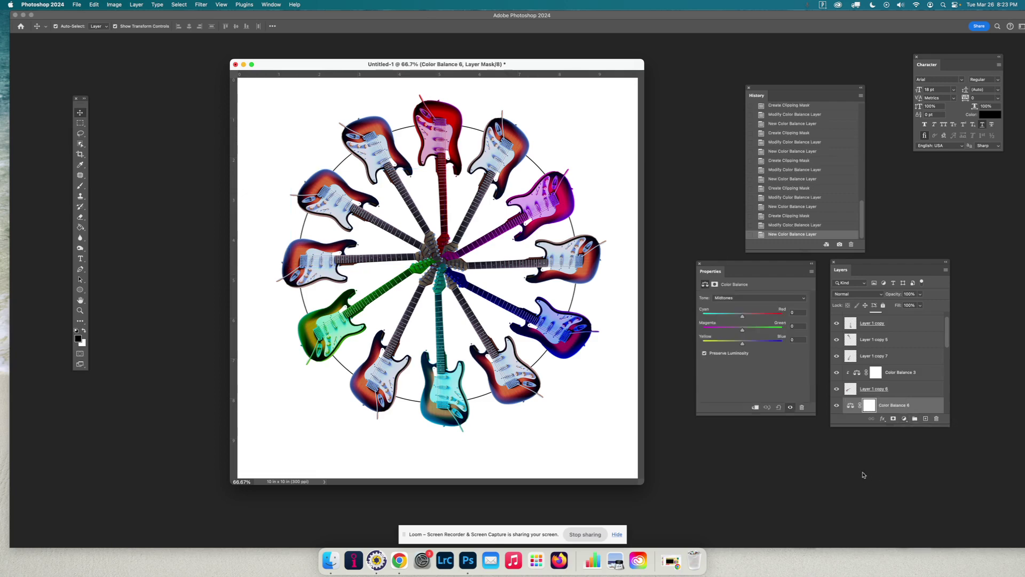
{"action": "left_click", "coordinate": [755, 407]}
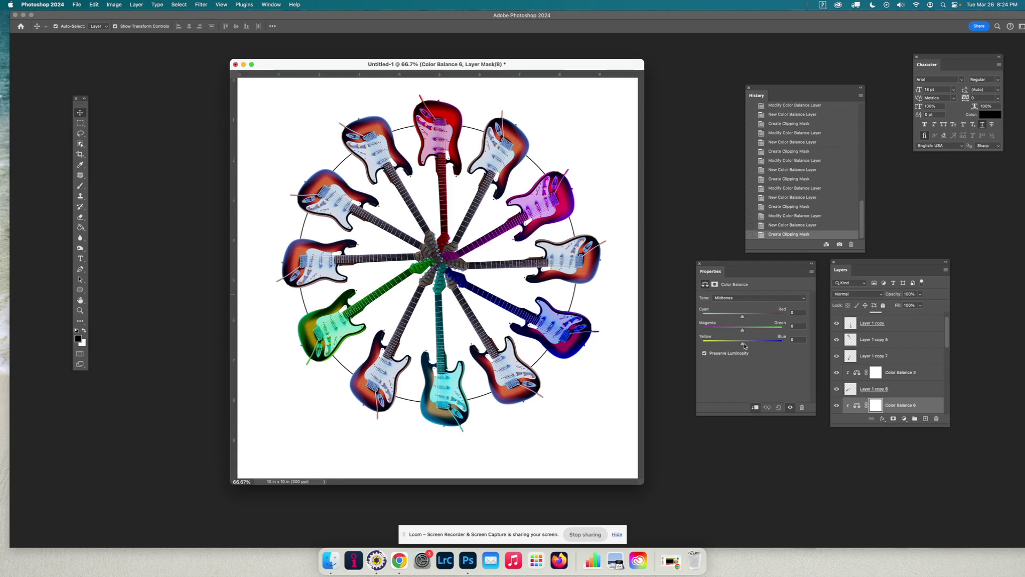
{"action": "left_click_drag", "start_coordinate": [742, 343], "coordinate": [693, 346]}
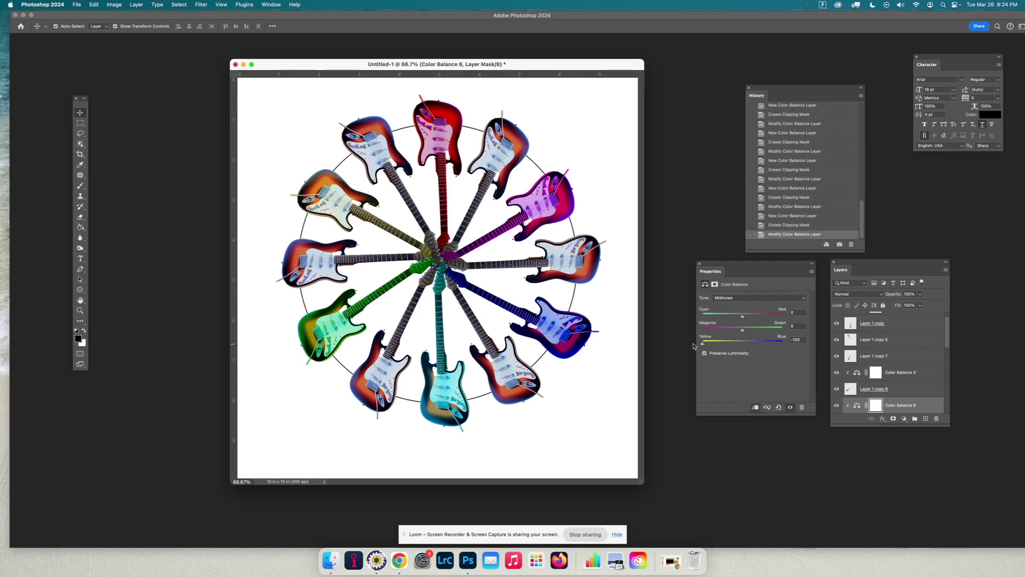
{"action": "left_click", "coordinate": [762, 297]}
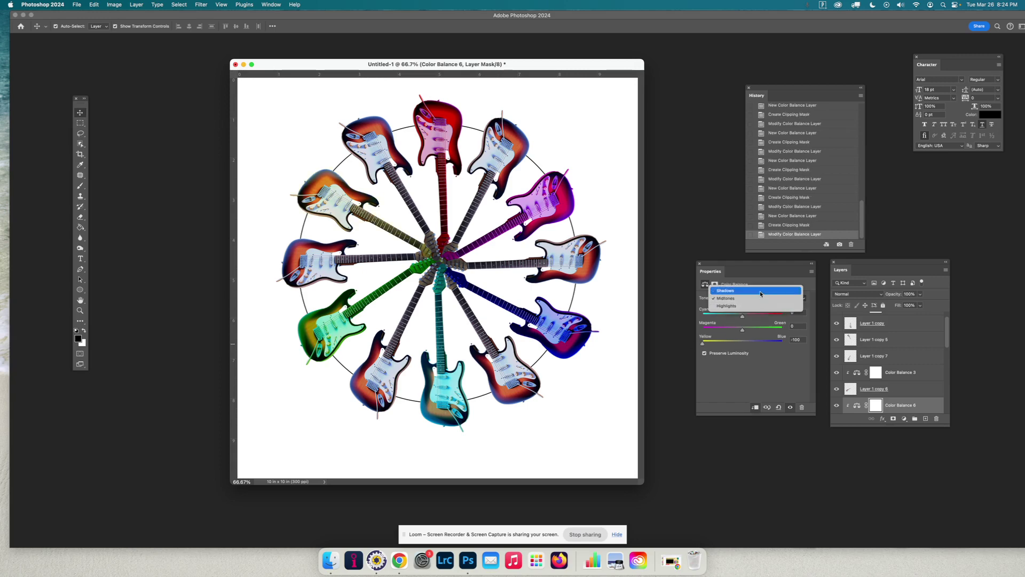
{"action": "left_click", "coordinate": [760, 290]}
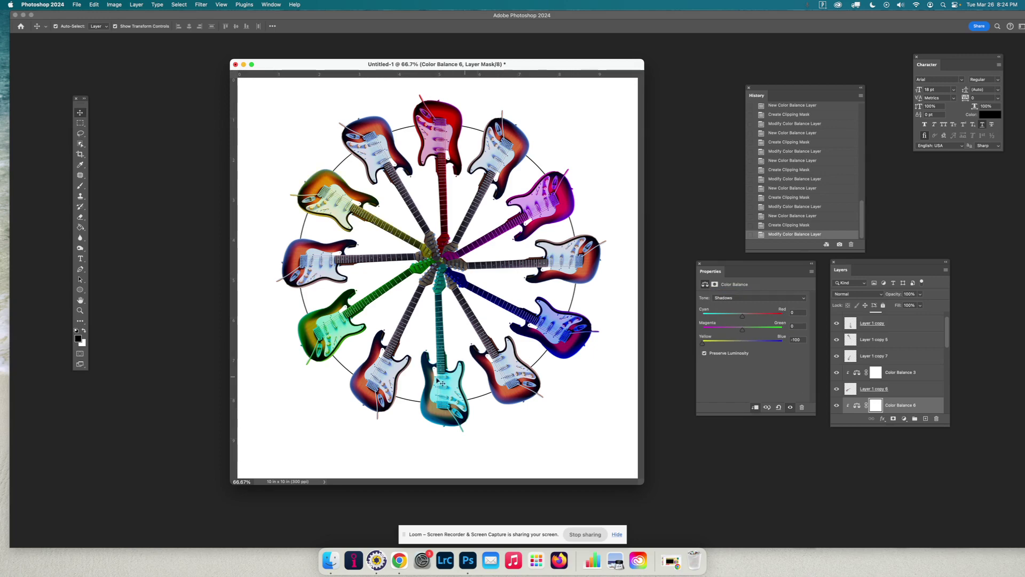
{"action": "left_click", "coordinate": [506, 154]}
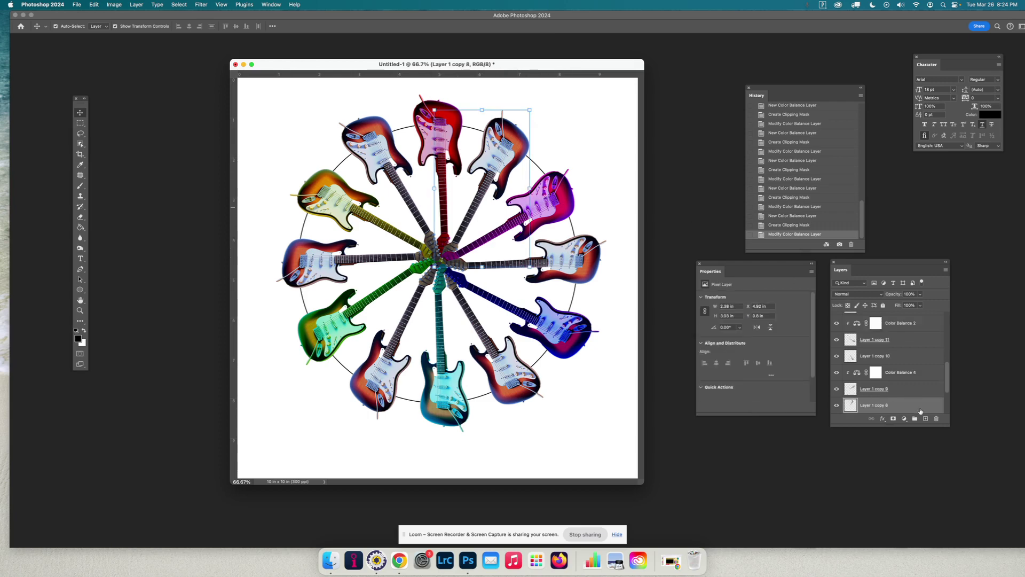
- Clip a Color Balance layer to Layer 1 copy 8, pushing midtones and shadows toward red and magenta
{"action": "left_click", "coordinate": [905, 419]}
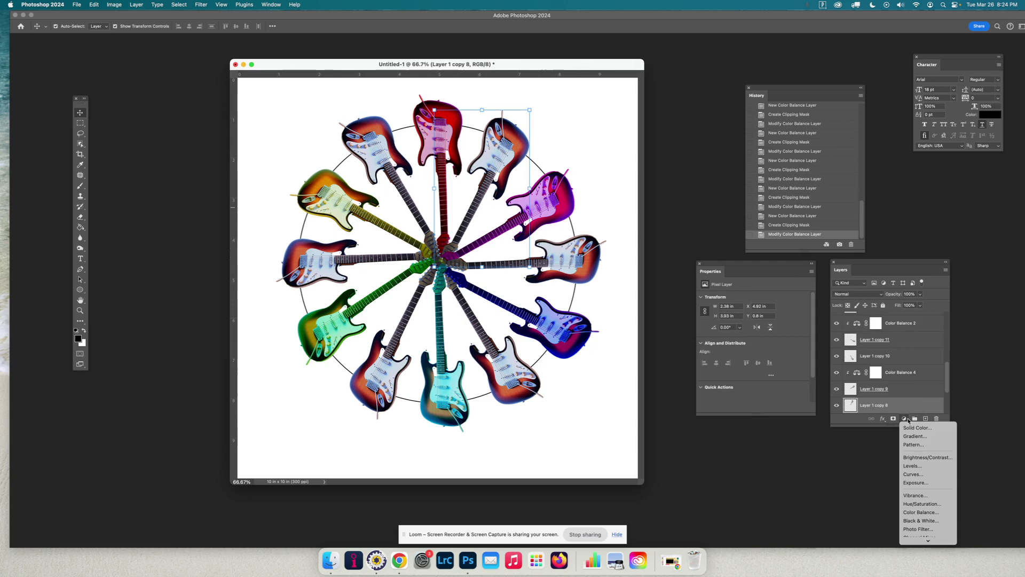
{"action": "left_click", "coordinate": [917, 512]}
{"action": "left_click", "coordinate": [756, 407]}
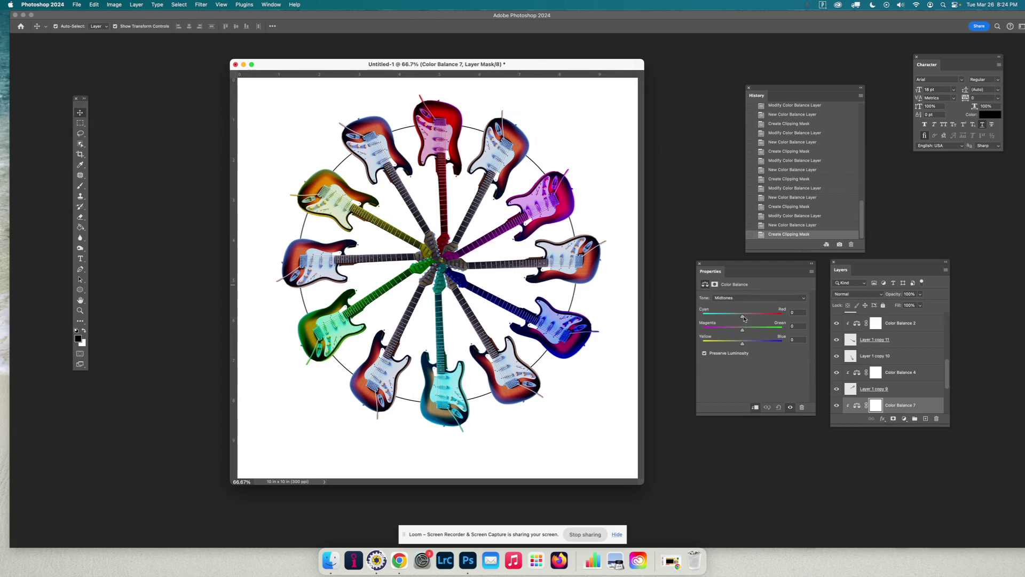
{"action": "left_click_drag", "start_coordinate": [743, 318], "coordinate": [689, 334]}
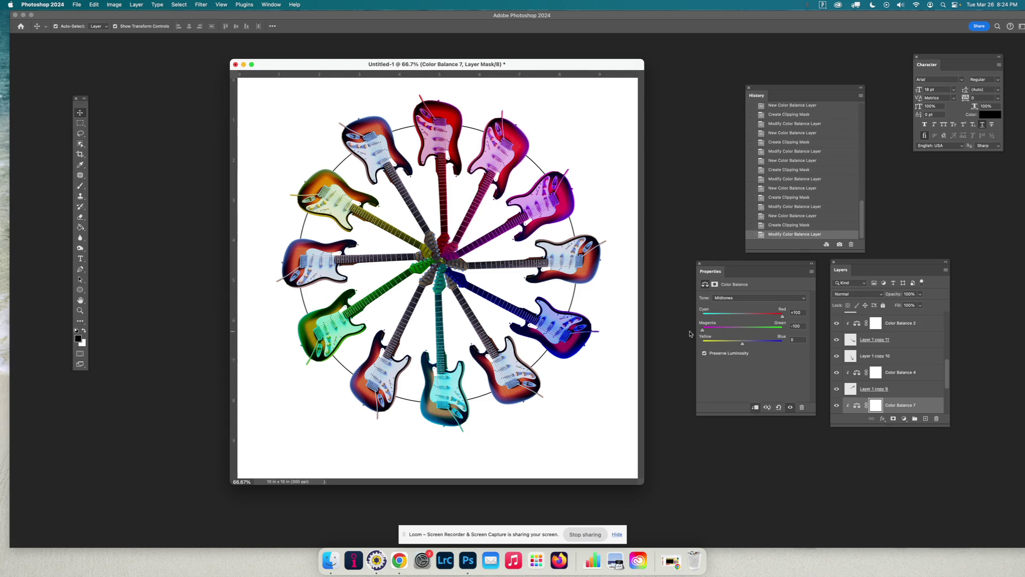
{"action": "left_click", "coordinate": [741, 299]}
{"action": "left_click", "coordinate": [742, 291]}
{"action": "left_click_drag", "start_coordinate": [742, 318], "coordinate": [686, 334]}
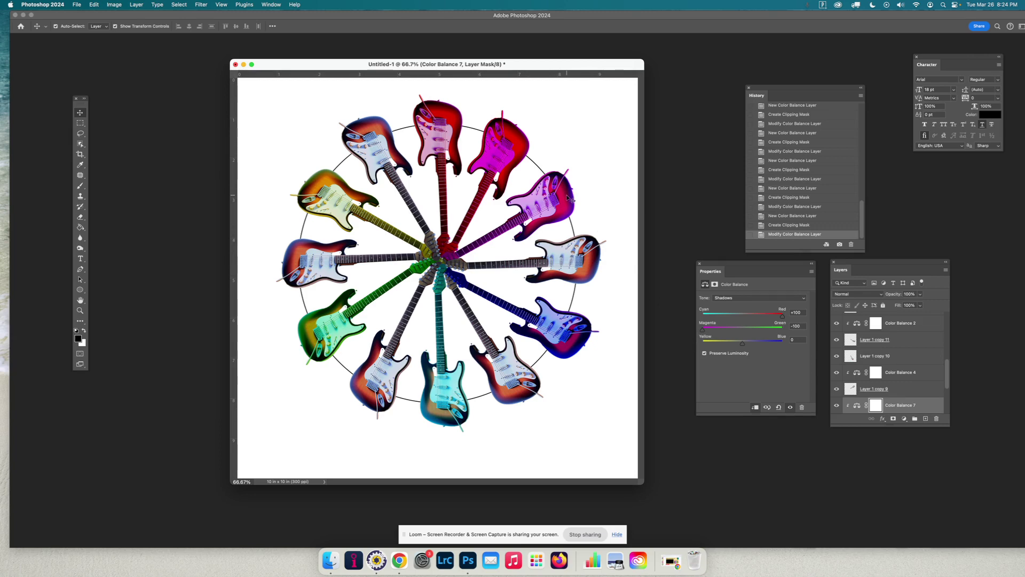
{"action": "left_click", "coordinate": [904, 419]}
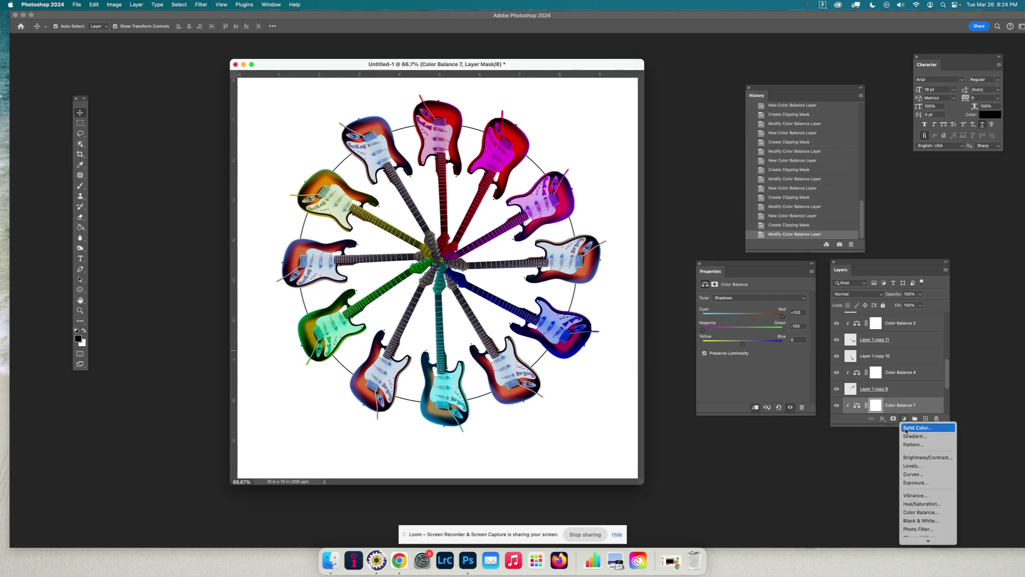
{"action": "left_click", "coordinate": [922, 519]}
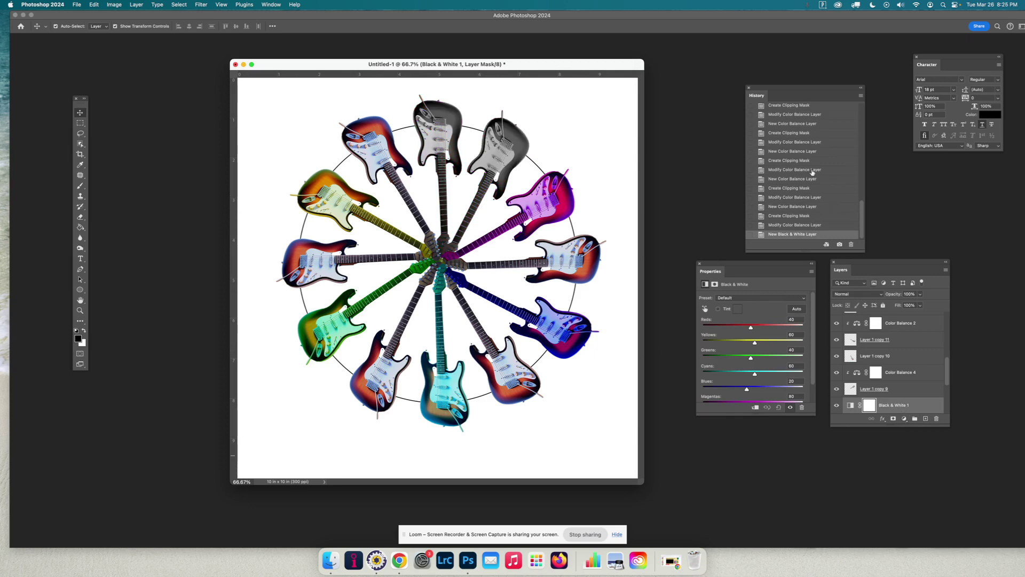
{"action": "left_click", "coordinate": [804, 225]}
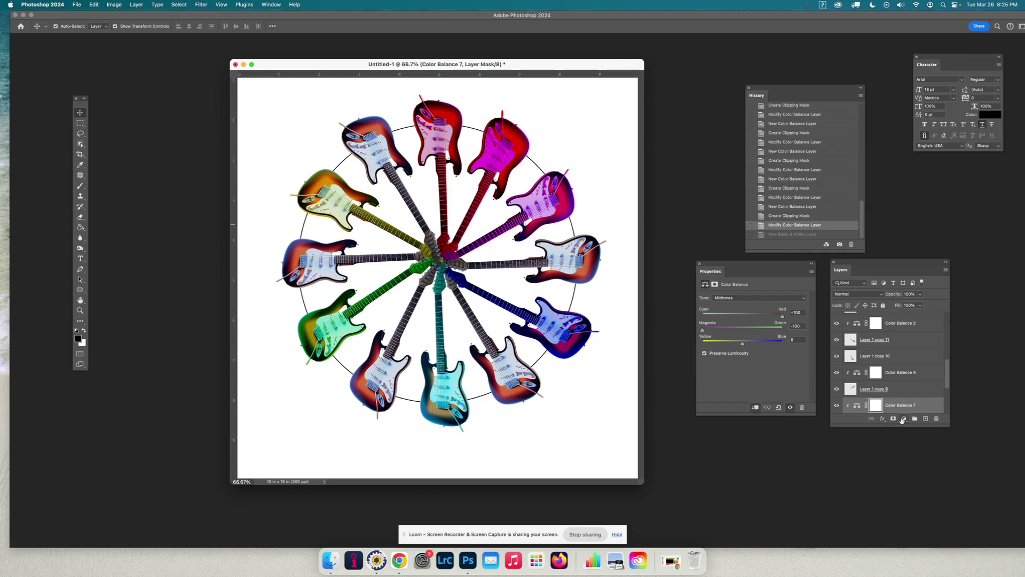
{"action": "left_click", "coordinate": [789, 216]}
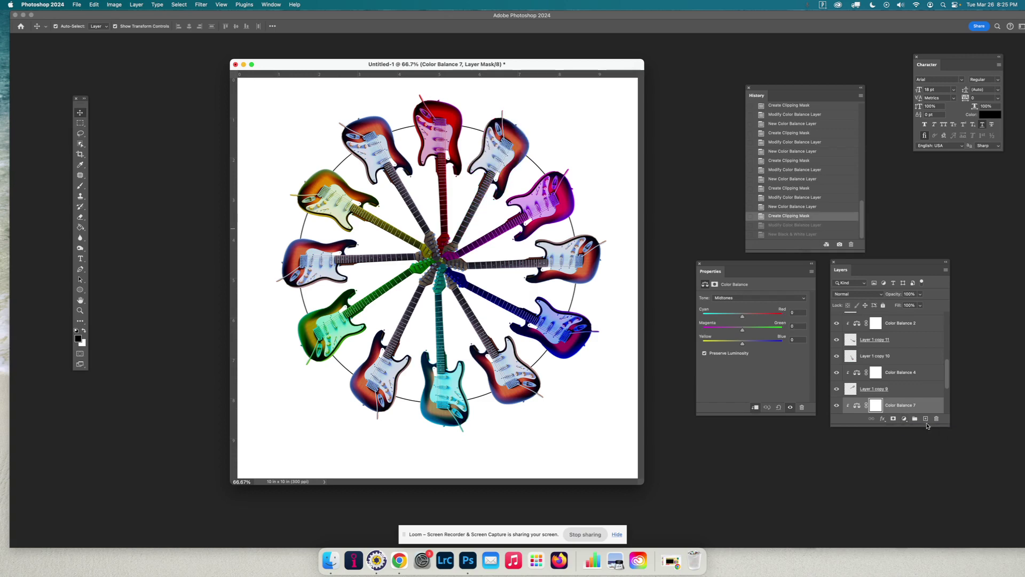
{"action": "left_click", "coordinate": [818, 227]}
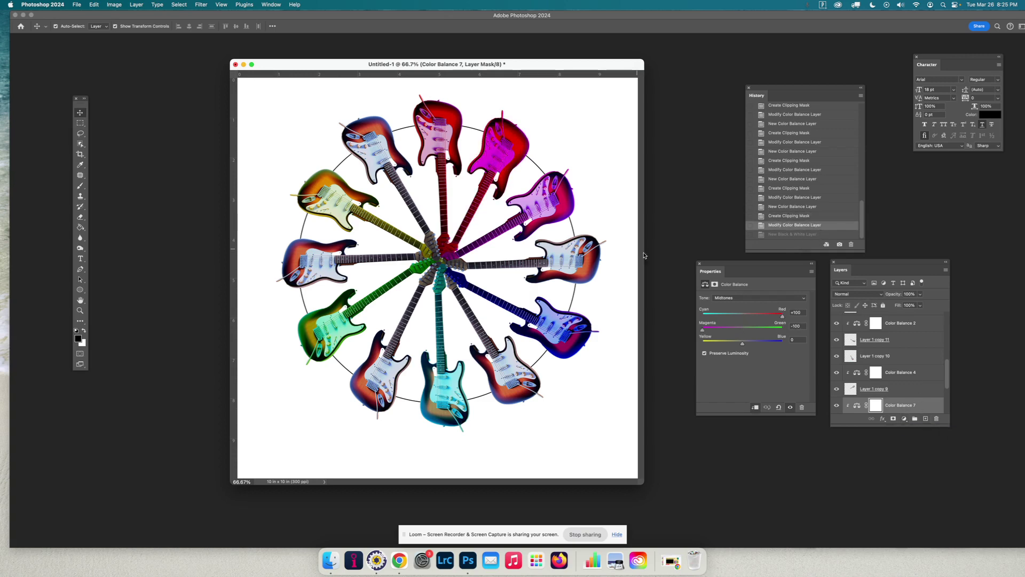
{"action": "left_click", "coordinate": [603, 255]}
- Clip a Color Balance layer to Layer 1 copy 2 with Magenta -100 and Blue +100
{"action": "left_click", "coordinate": [904, 419]}
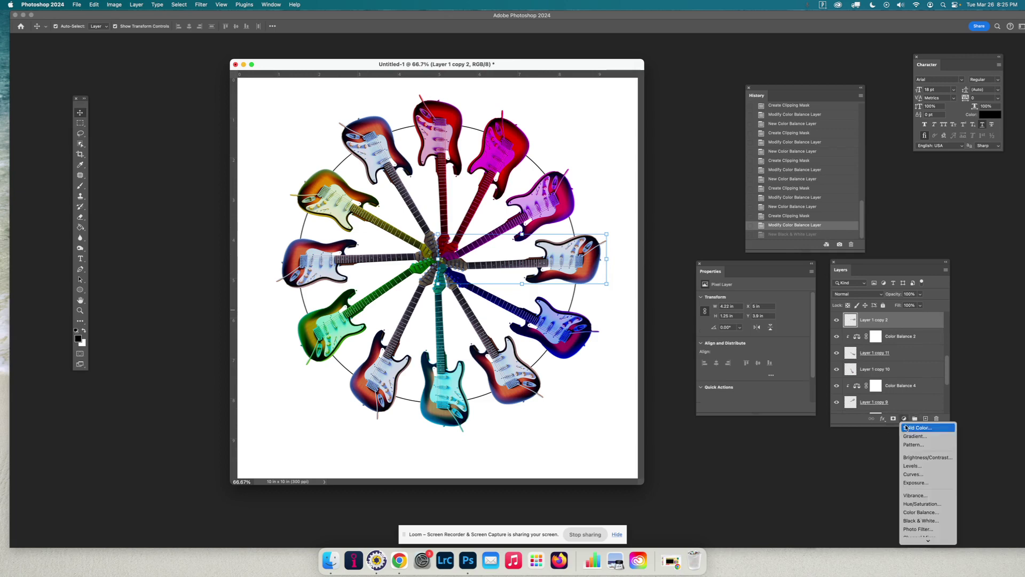
{"action": "left_click", "coordinate": [930, 514]}
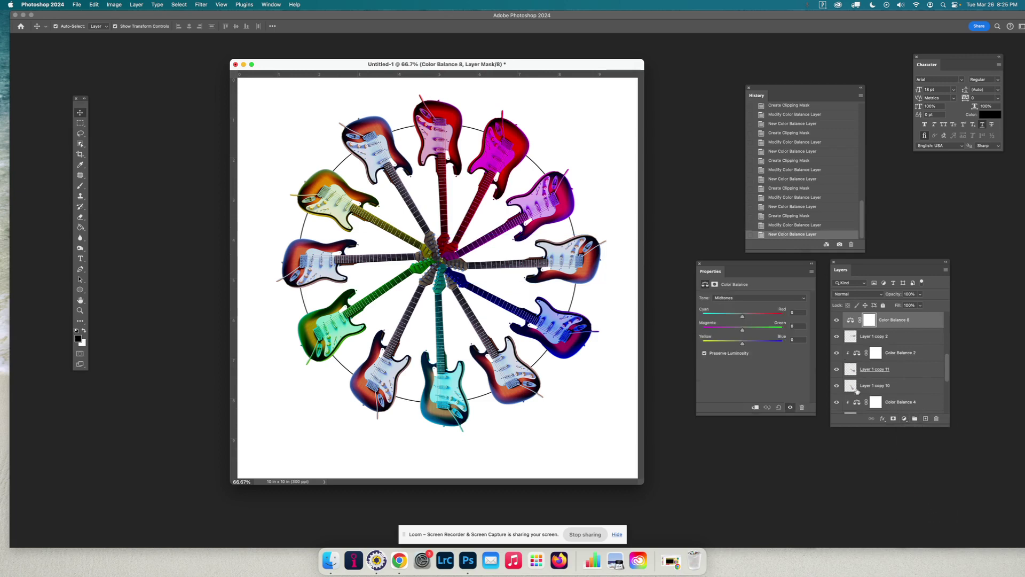
{"action": "left_click_drag", "start_coordinate": [742, 329], "coordinate": [821, 350]}
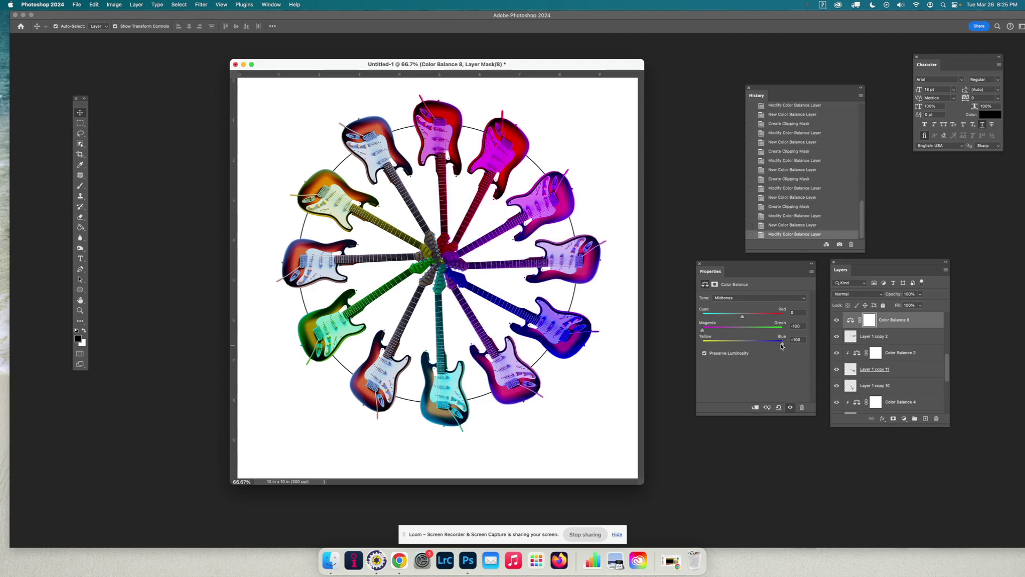
{"action": "left_click_drag", "start_coordinate": [782, 346], "coordinate": [703, 330]}
{"action": "left_click", "coordinate": [755, 407]}
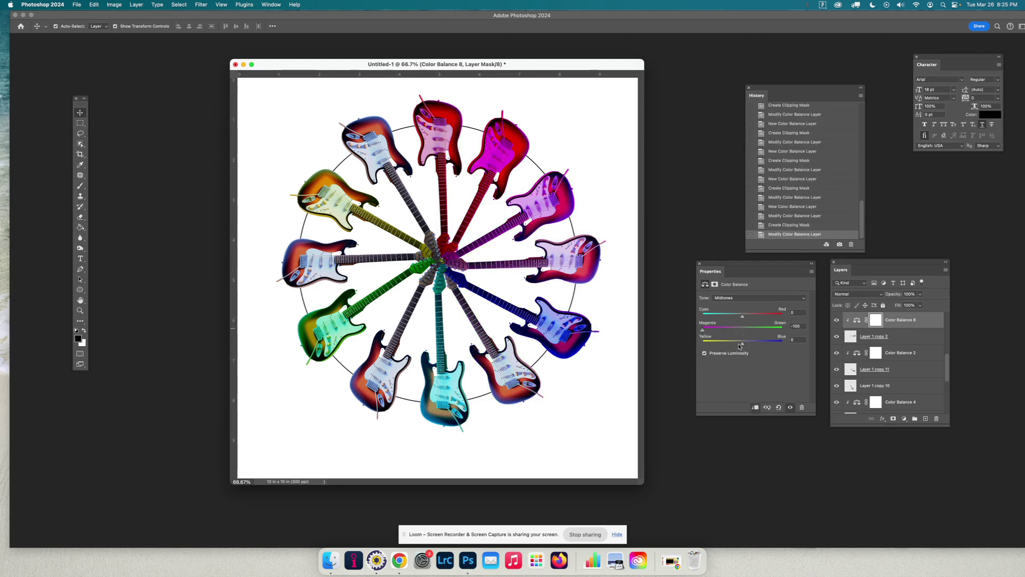
{"action": "left_click_drag", "start_coordinate": [780, 347], "coordinate": [809, 347]}
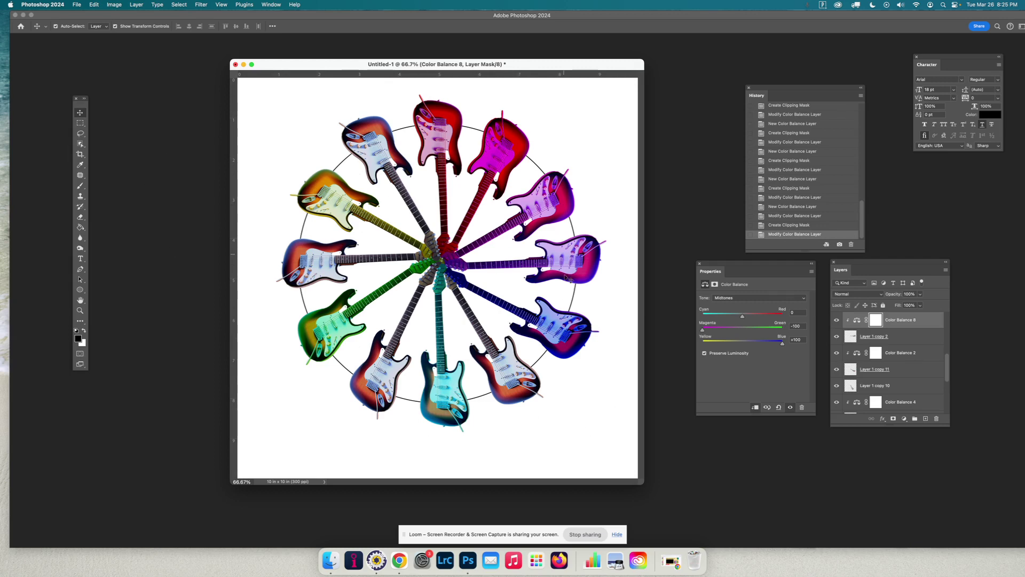
- Select the Ellipse 1 circle layer, undoing an accidental deletion of it
{"action": "key", "text": "Tab"}
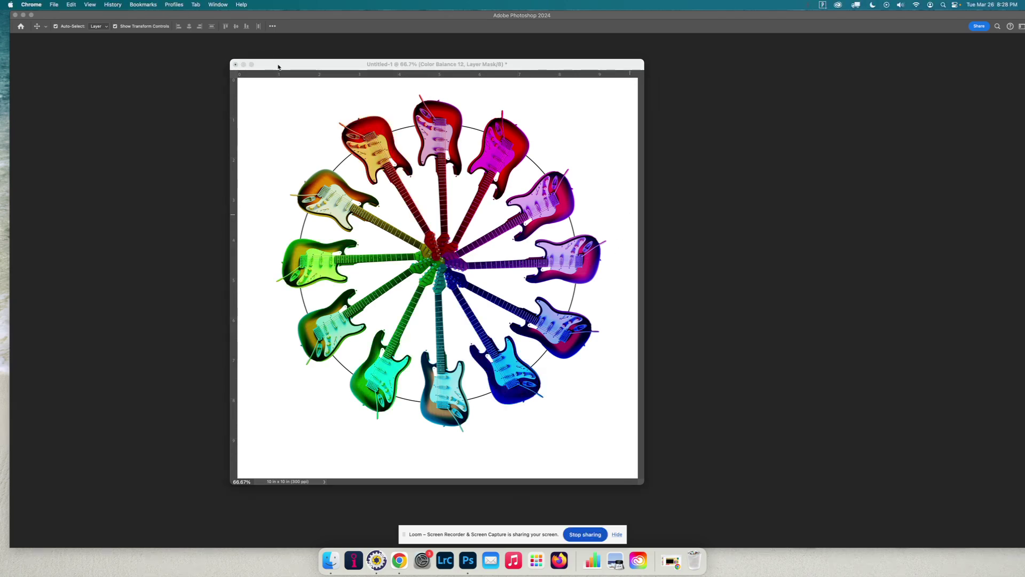
{"action": "left_click", "coordinate": [278, 66]}
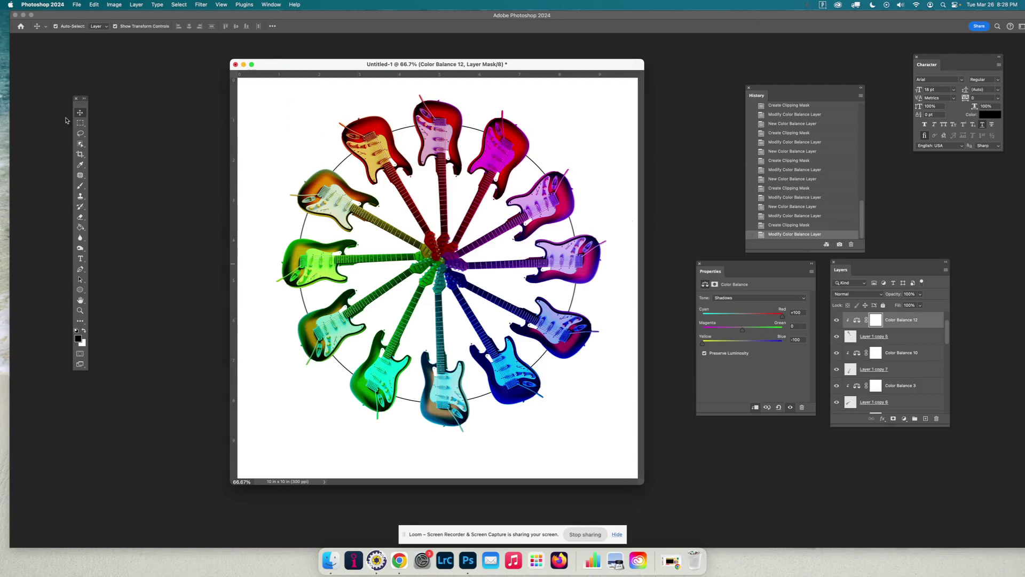
{"action": "left_click", "coordinate": [342, 166]}
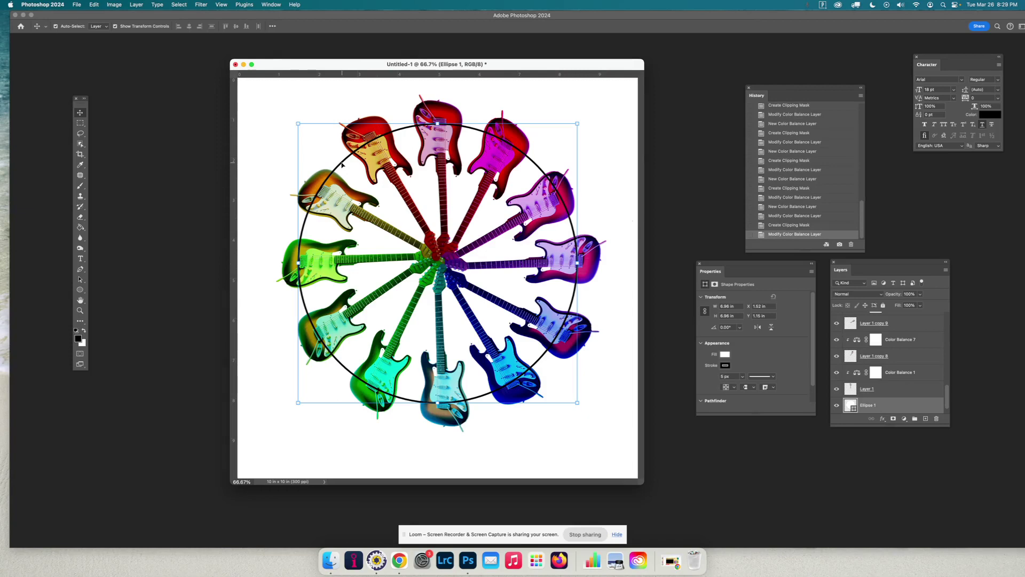
{"action": "key", "text": "BackSpace"}
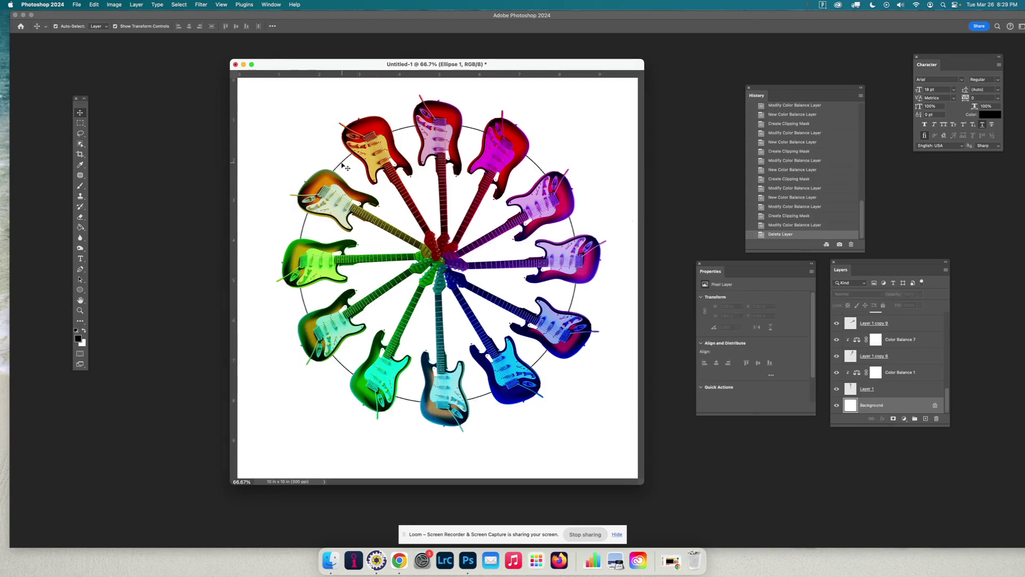
{"action": "key", "text": "super+z"}
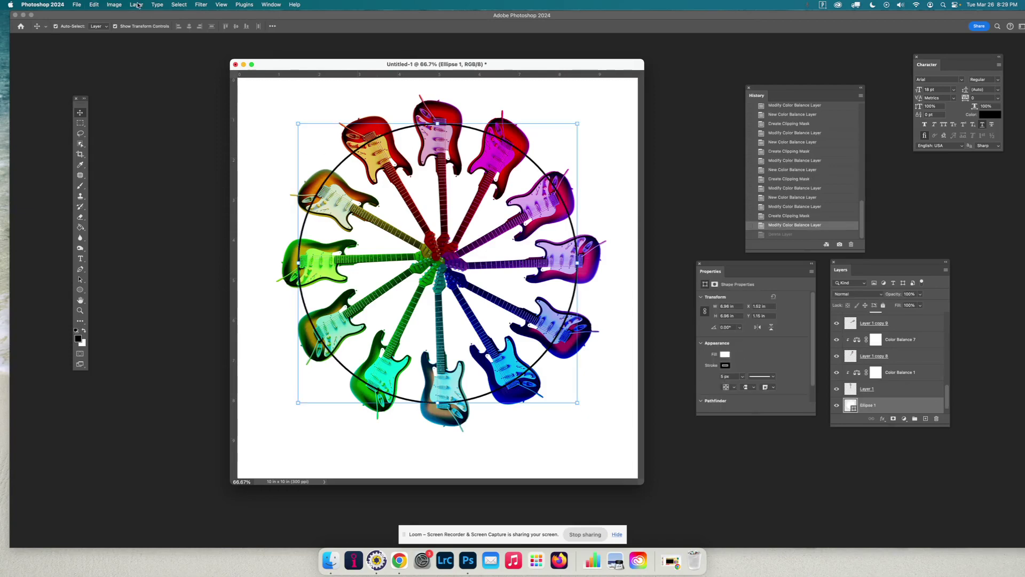
- Set the Ellipse 1 circle's fill colour to black
{"action": "left_click", "coordinate": [80, 291]}
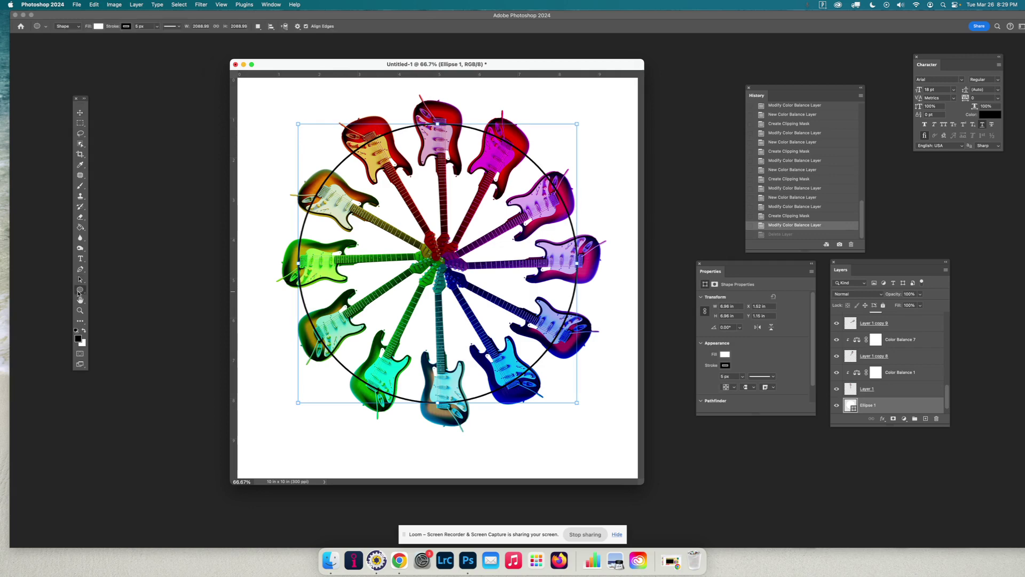
{"action": "left_click", "coordinate": [98, 26]}
{"action": "left_click", "coordinate": [66, 68]}
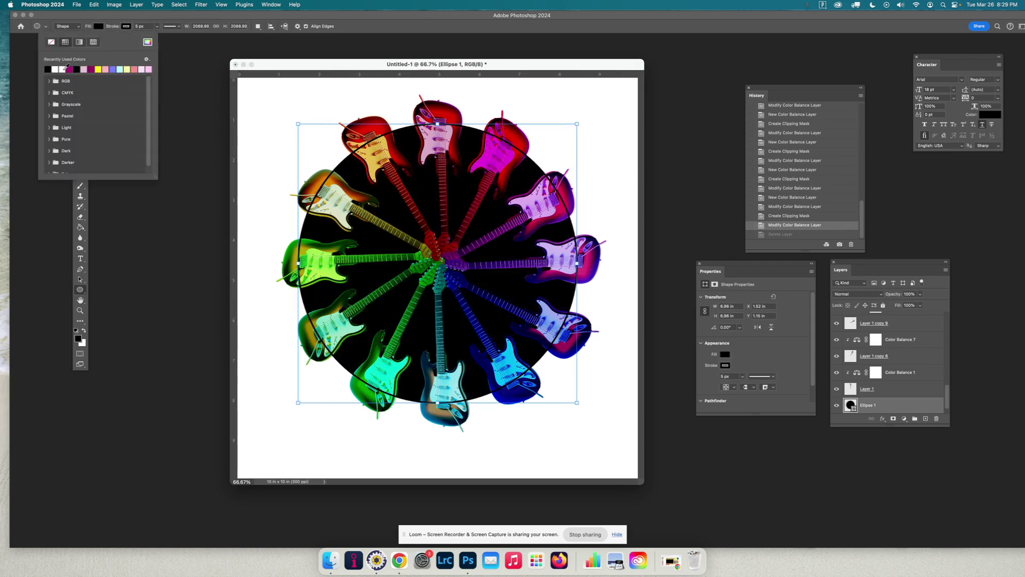
{"action": "left_click", "coordinate": [315, 70]}
{"action": "key", "text": "v"}
{"action": "left_click", "coordinate": [253, 103]}
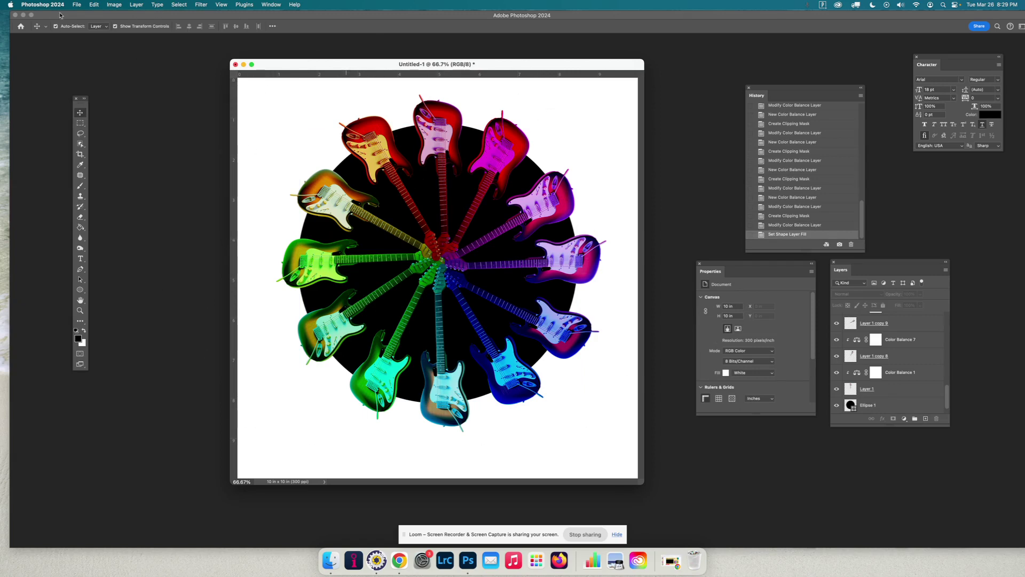
- Open music-sheet-1327003_1280.jpg and copy it into Untitled-1 as Layer 2
{"action": "left_click", "coordinate": [77, 5]}
{"action": "key", "text": "Return"}
{"action": "left_click", "coordinate": [454, 148]}
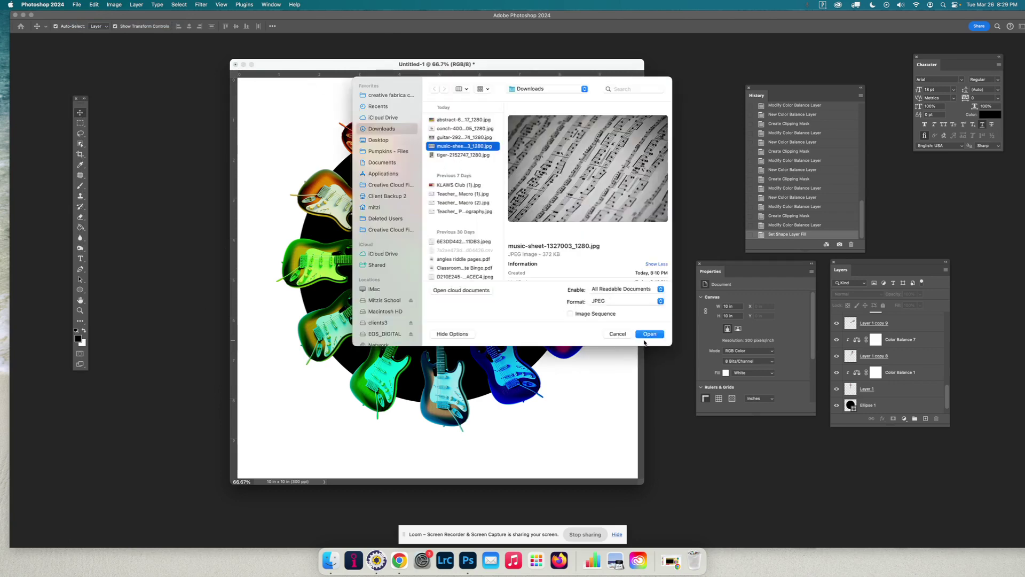
{"action": "left_click", "coordinate": [653, 337]}
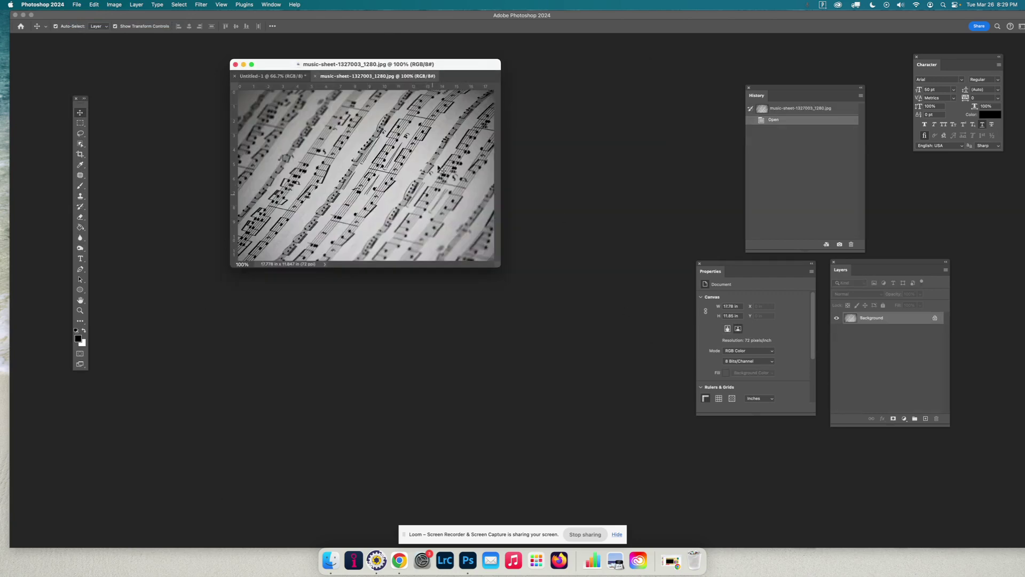
{"action": "left_click_drag", "start_coordinate": [412, 80], "coordinate": [582, 78]}
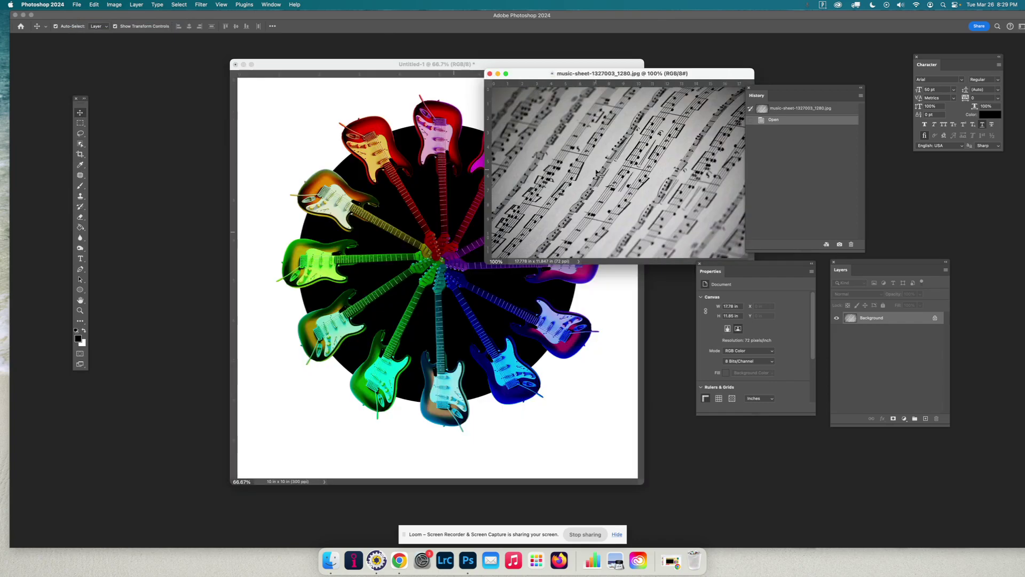
{"action": "left_click_drag", "start_coordinate": [303, 146], "coordinate": [303, 146]}
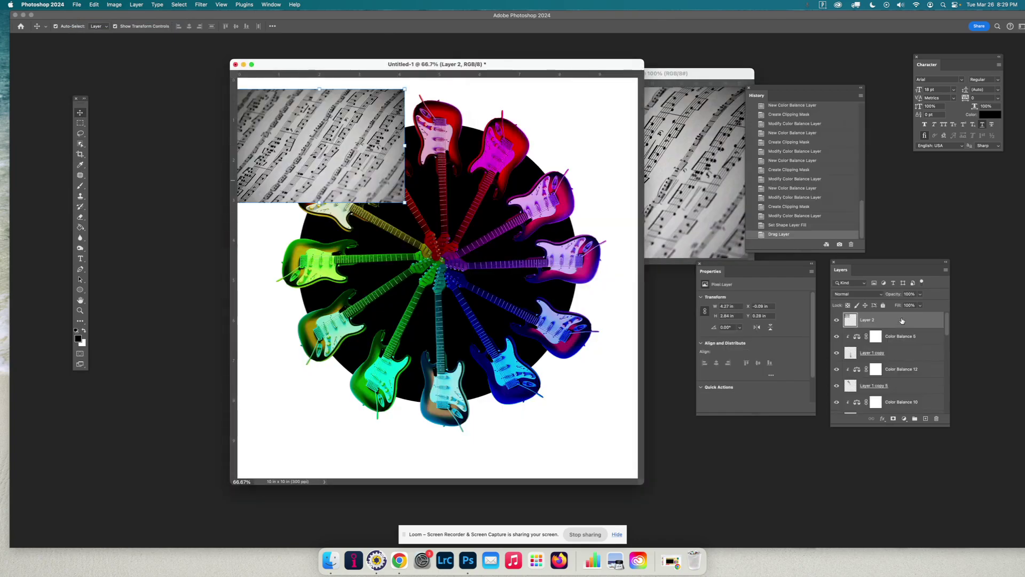
- Move Layer 2 below Ellipse 1 and scale the music sheet to cover the canvas
{"action": "left_click_drag", "start_coordinate": [902, 320], "coordinate": [901, 399]}
{"action": "left_click_drag", "start_coordinate": [405, 203], "coordinate": [830, 488]}
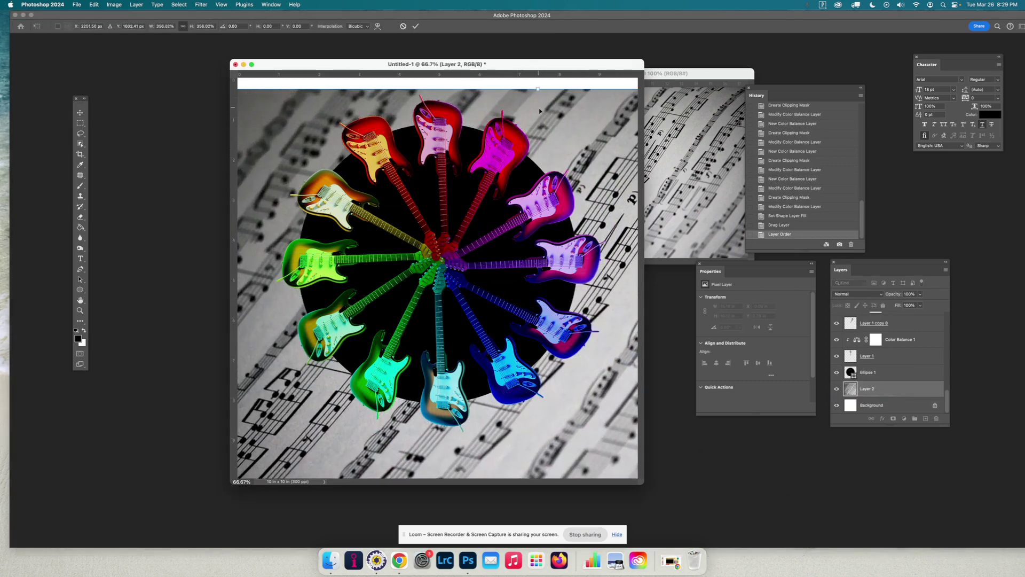
{"action": "left_click_drag", "start_coordinate": [542, 111], "coordinate": [532, 94]}
{"action": "key", "text": "Return"}
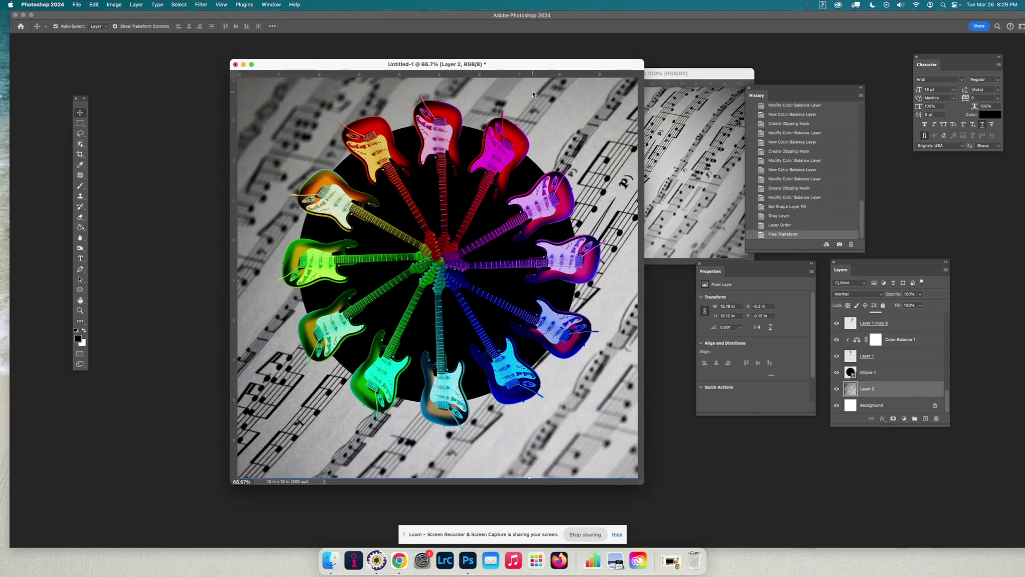
- Flatten all layers into a single Background layer
{"action": "left_click", "coordinate": [112, 4]}
{"action": "mouse_move", "coordinate": [136, 5]}
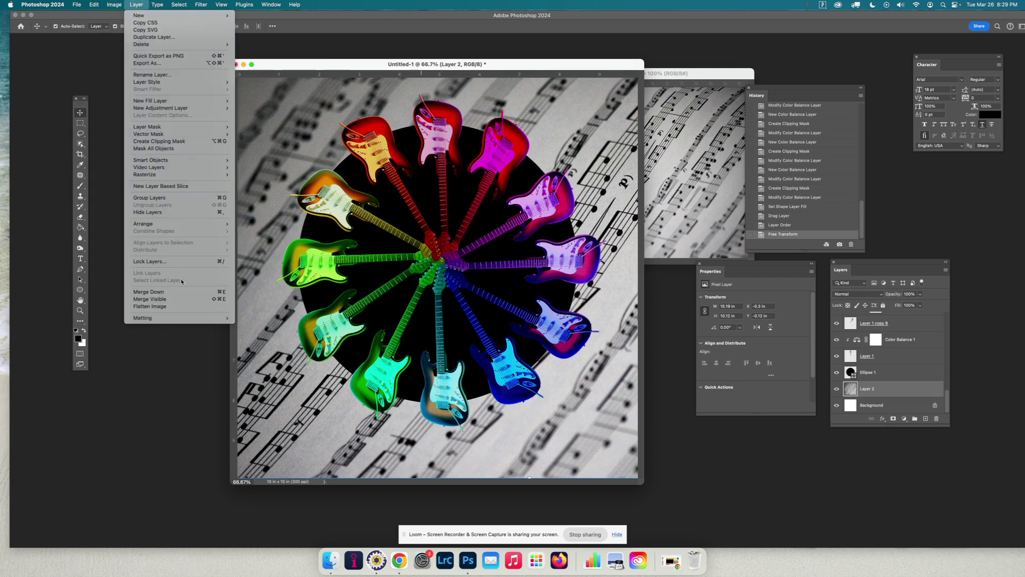
{"action": "left_click", "coordinate": [182, 307]}
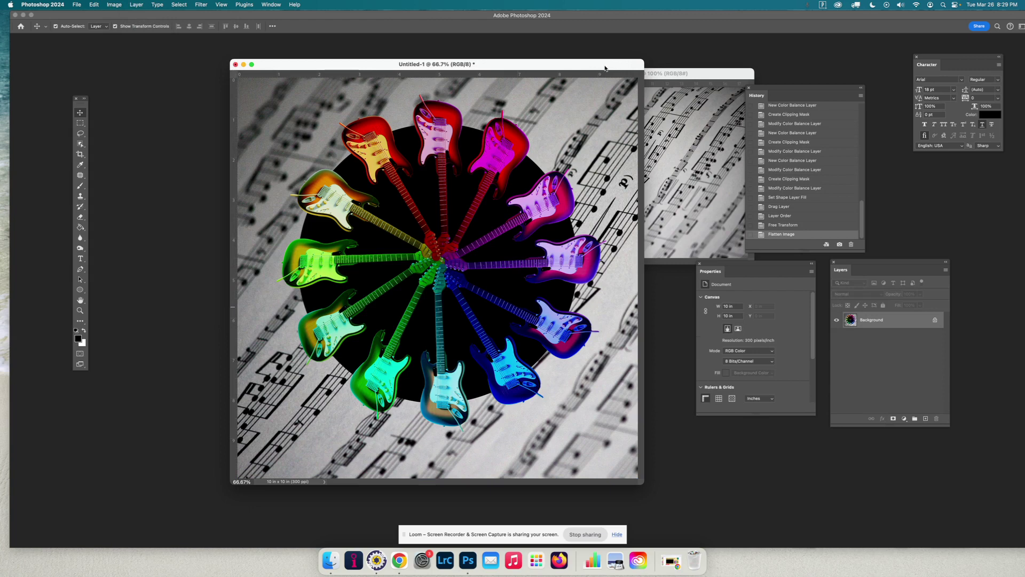
{"action": "left_click_drag", "start_coordinate": [605, 68], "coordinate": [623, 49]}
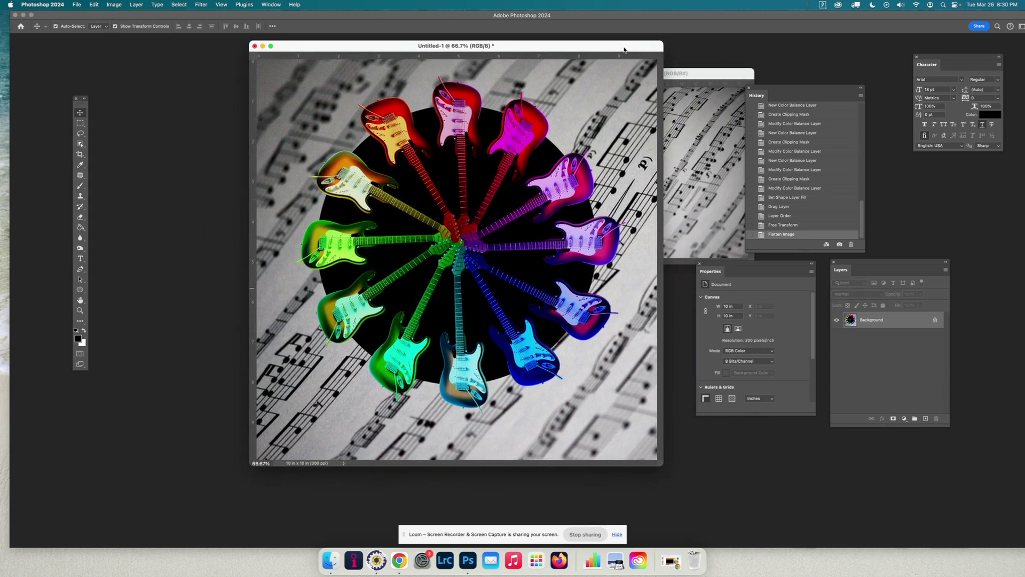